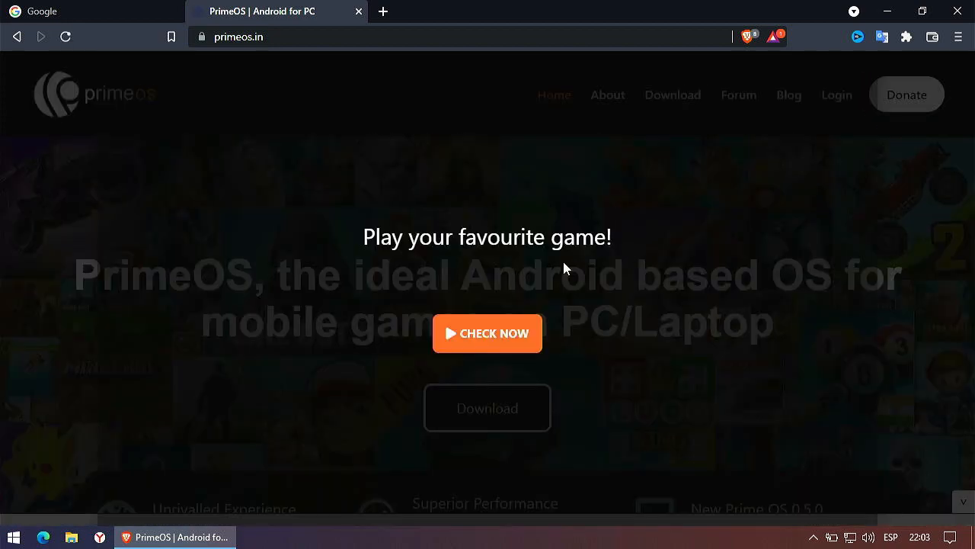
Step: Dismiss the game promotion popup and open the PrimeOS download page
left_click(882, 122)
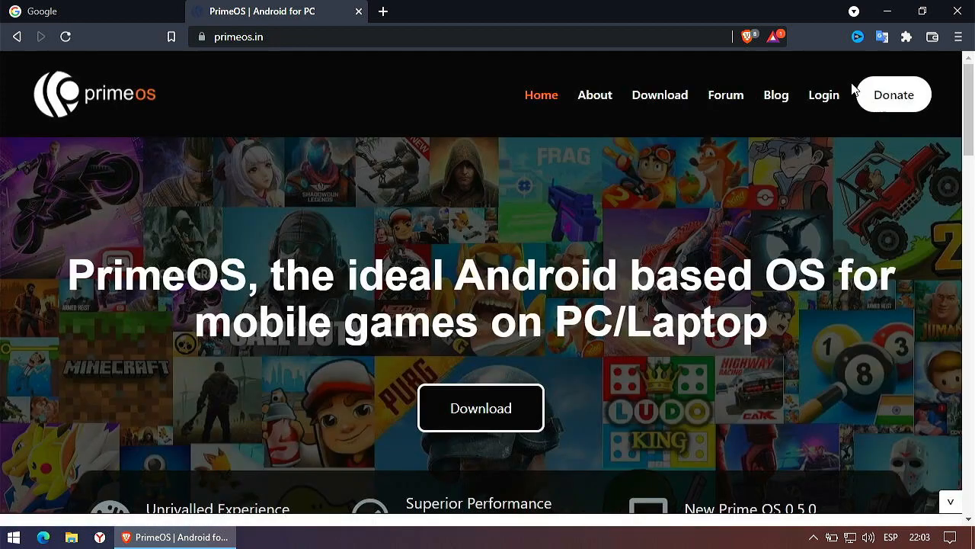
scroll(734, 265, "down", 15)
scroll(733, 264, "up", 15)
left_click(657, 95)
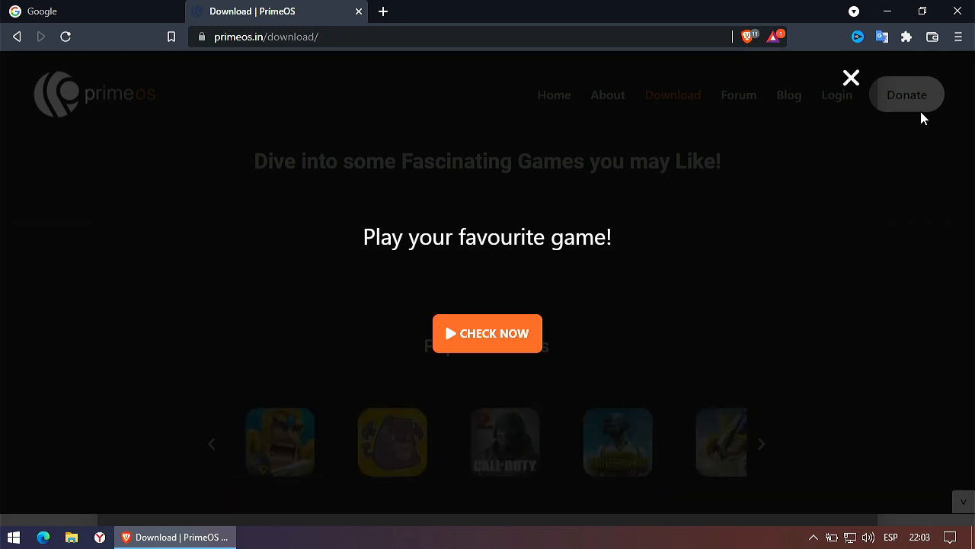
Step: Start downloading PrimeOS 2.0.1 (Beta) for Android 11, then return to Google's search box
left_click(852, 77)
scroll(836, 247, "down", 5)
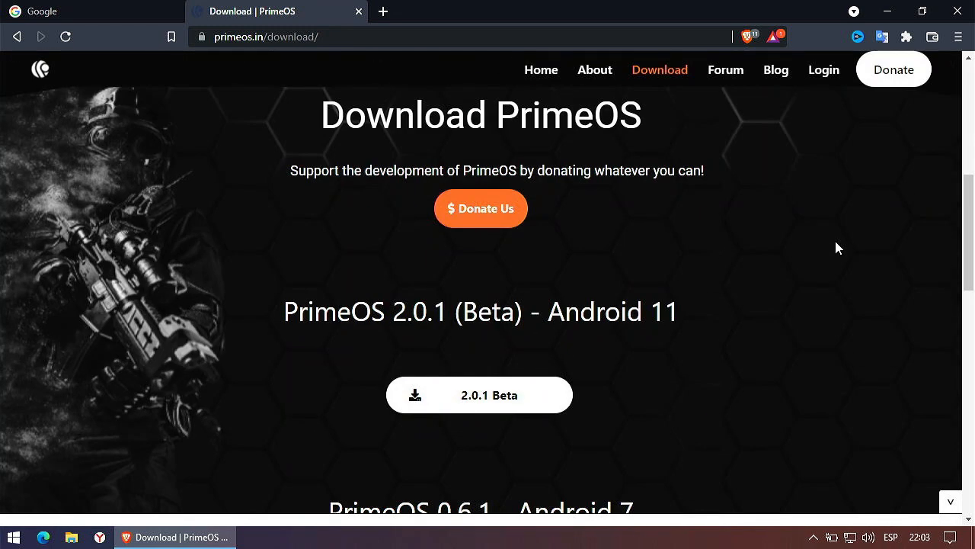
left_click(470, 398)
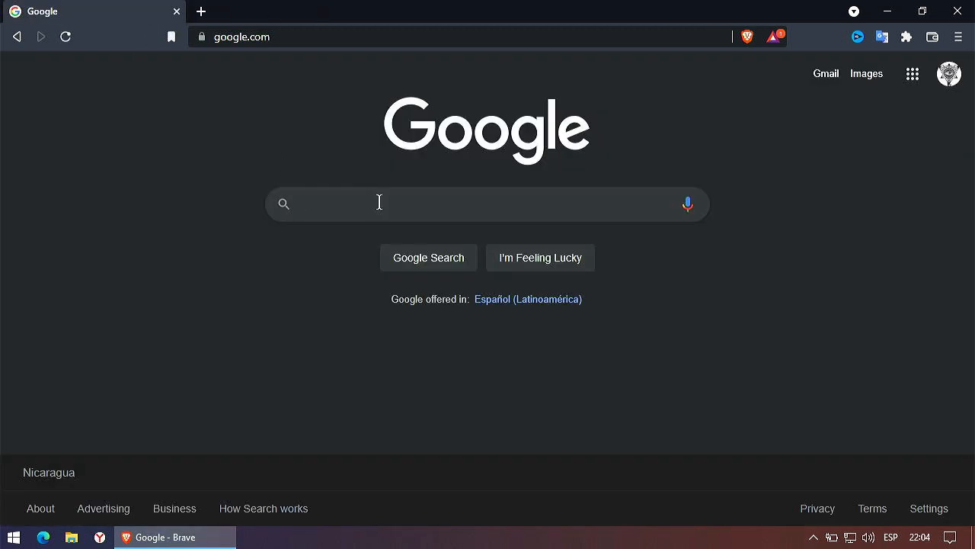
left_click(361, 218)
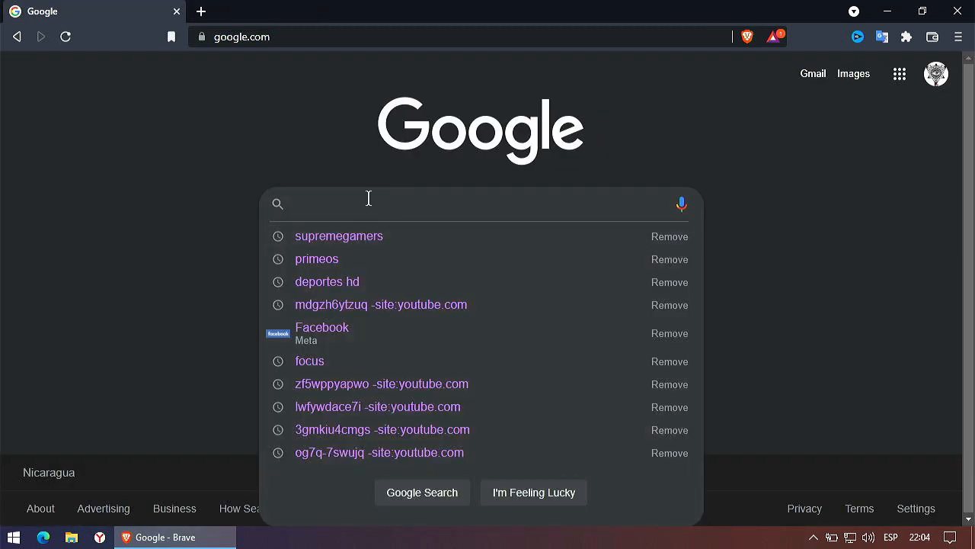
Step: Search Google for supremegamers and open the Advanced Android-x86 Installer For Windows page from Resources
type("supreme")
left_click(350, 234)
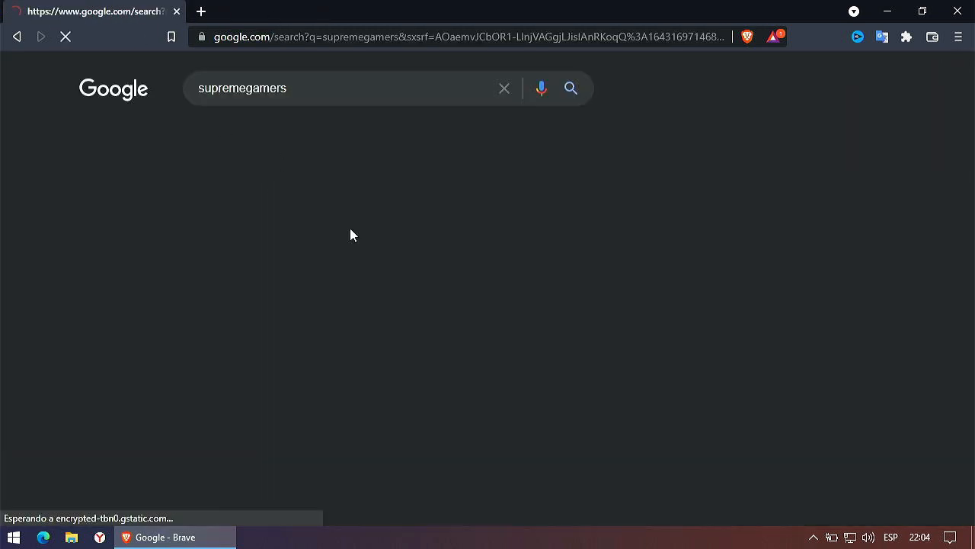
left_click(143, 223)
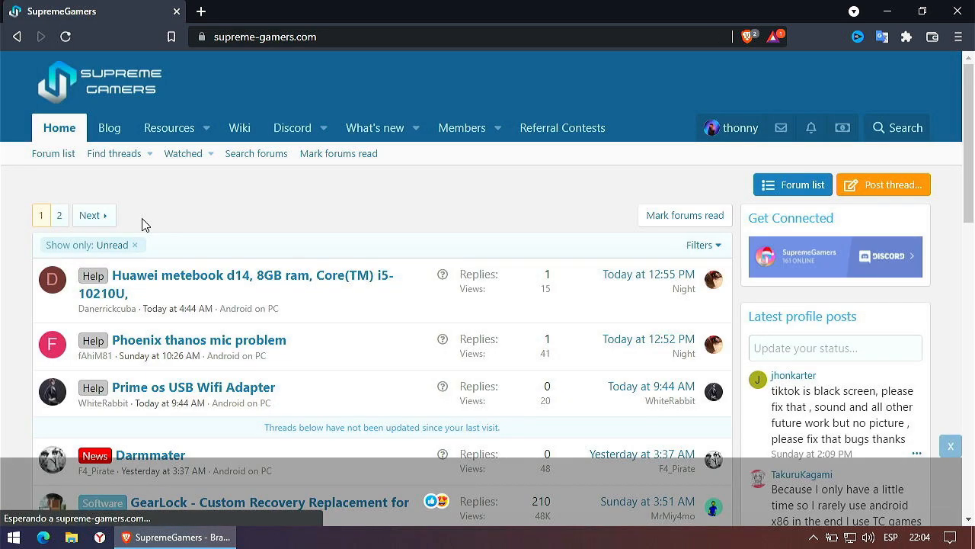
left_click(168, 128)
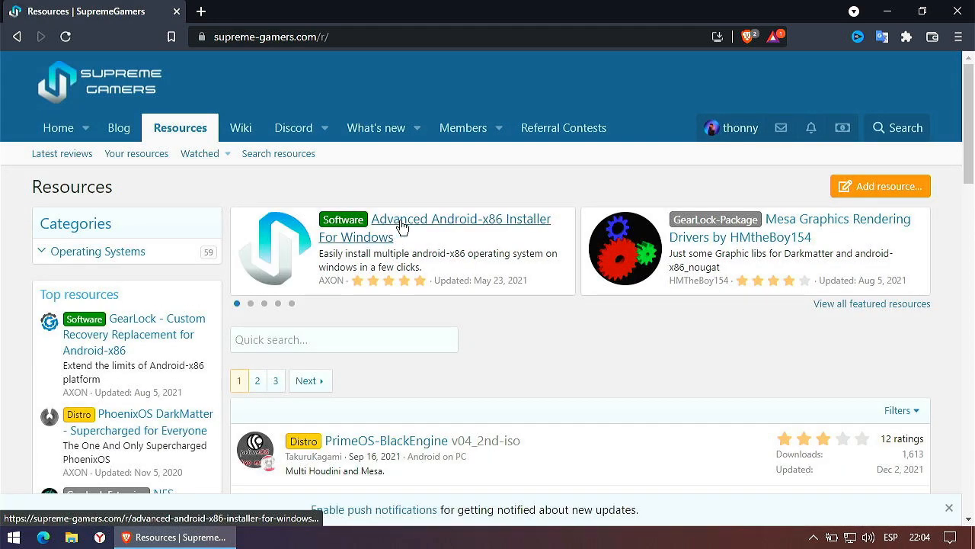
left_click(401, 226)
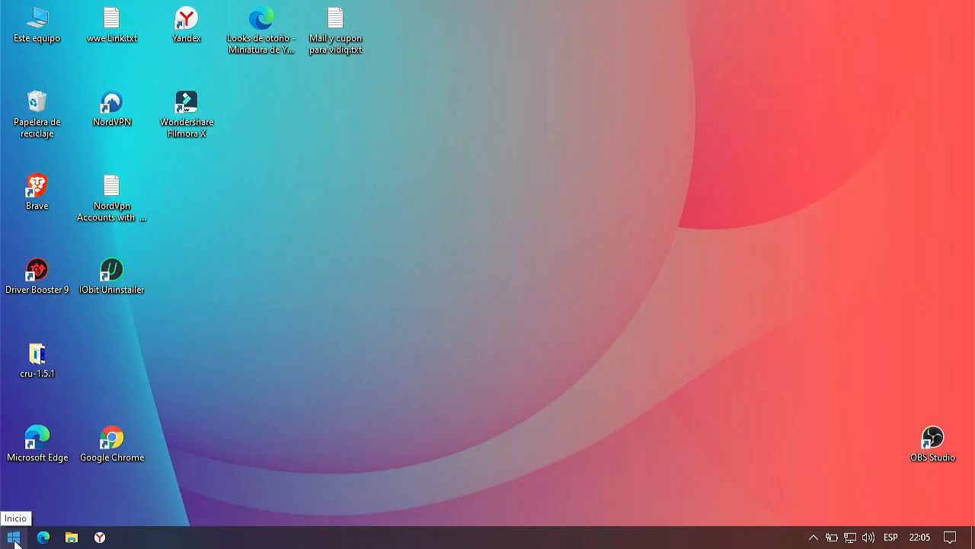
right_click(14, 539)
left_click(54, 390)
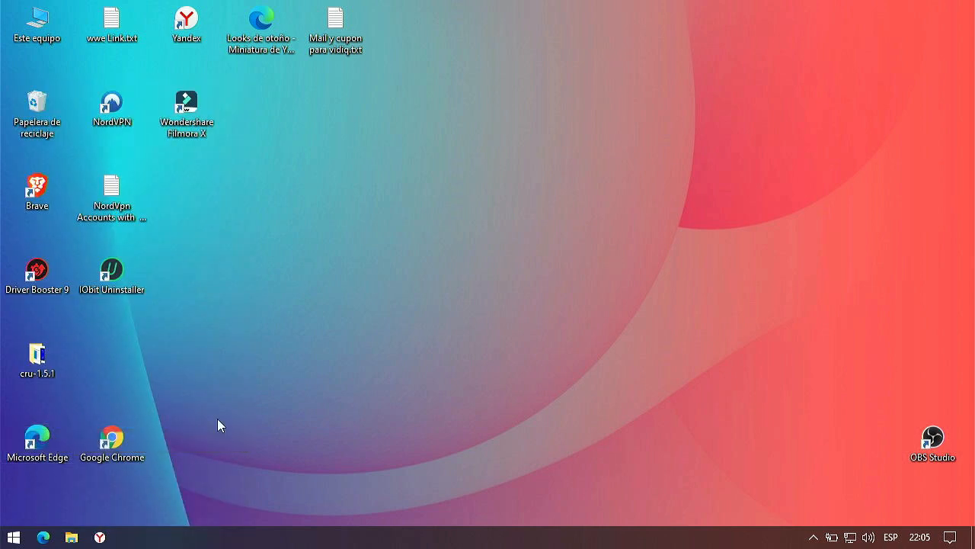
key("super+s")
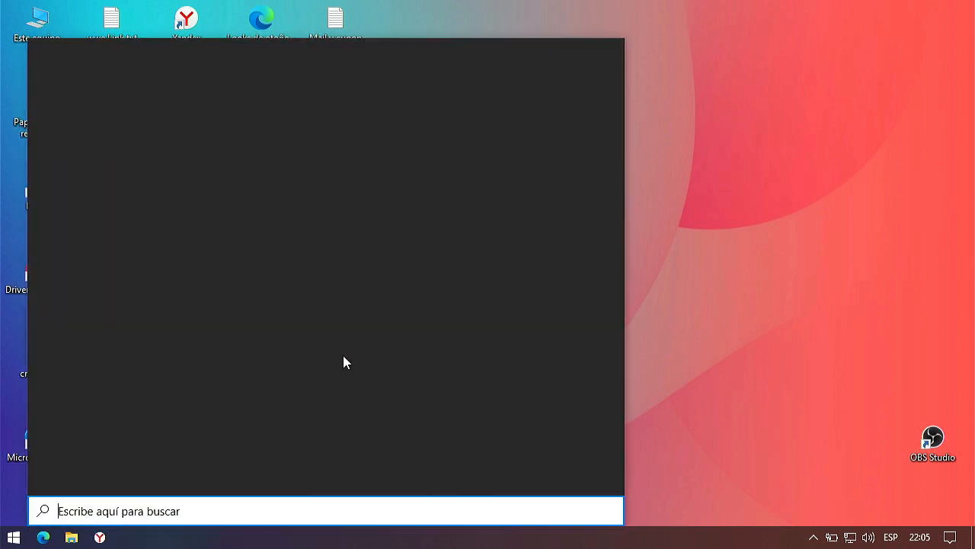
type("c")
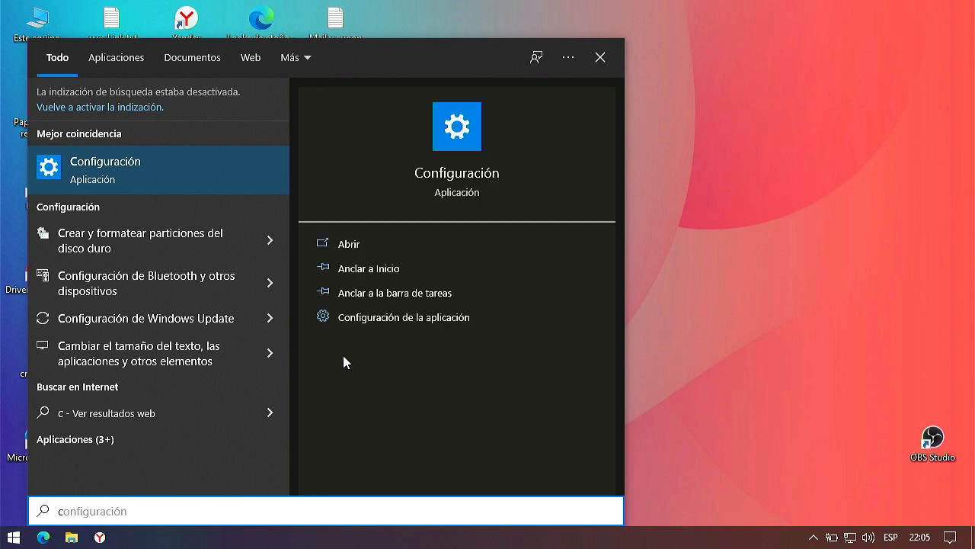
type("rear")
left_click(109, 166)
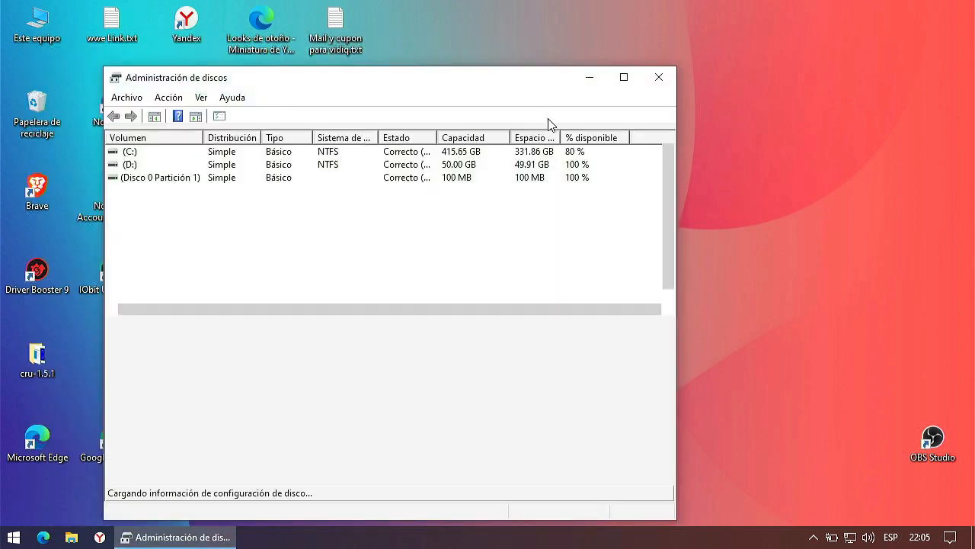
left_click(621, 76)
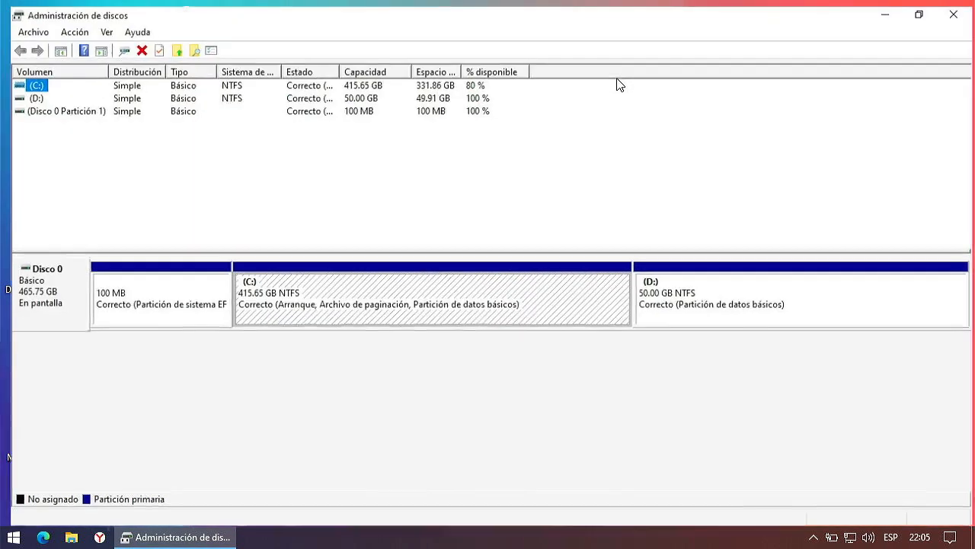
left_click(654, 365)
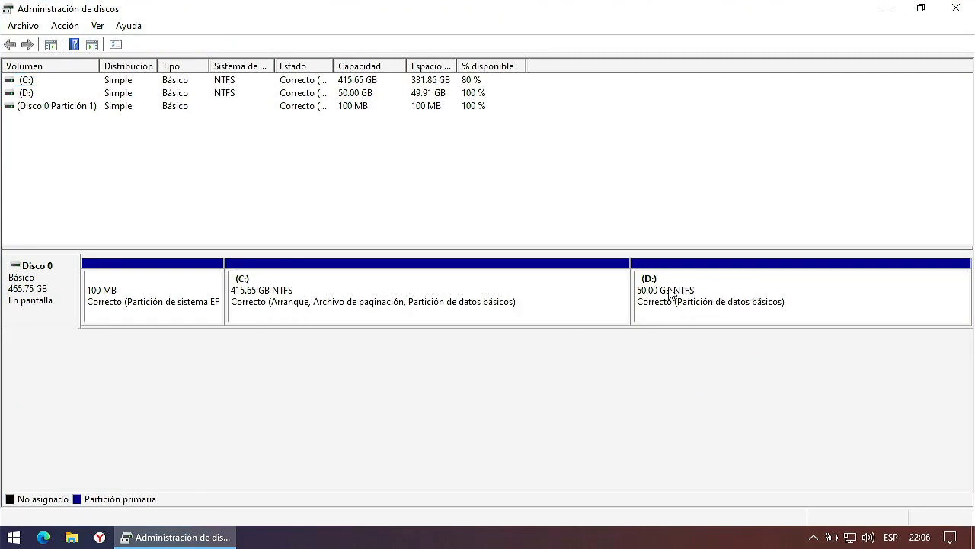
left_click(956, 7)
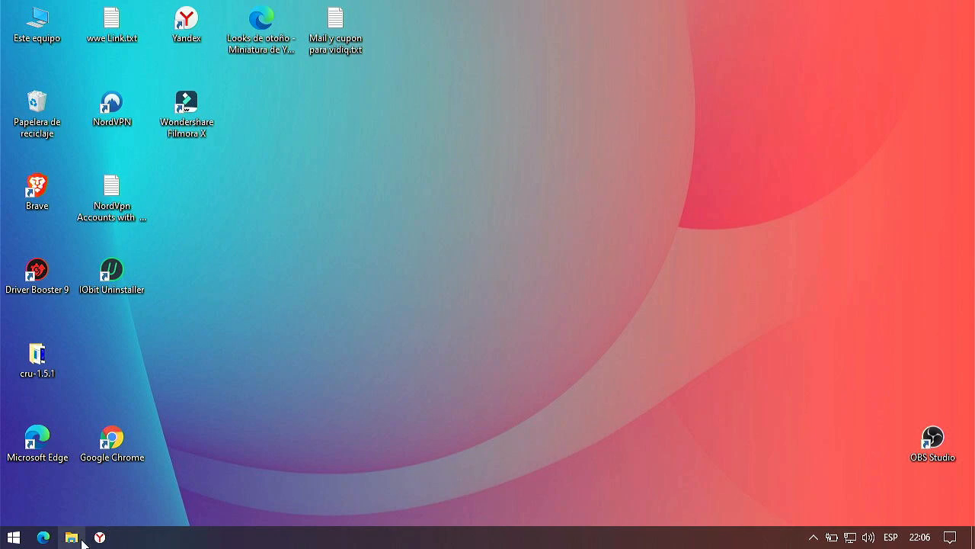
Step: Run Advanced_Android-x86_Installer_v1.8 from the Descargas folder, then close File Explorer
left_click(74, 538)
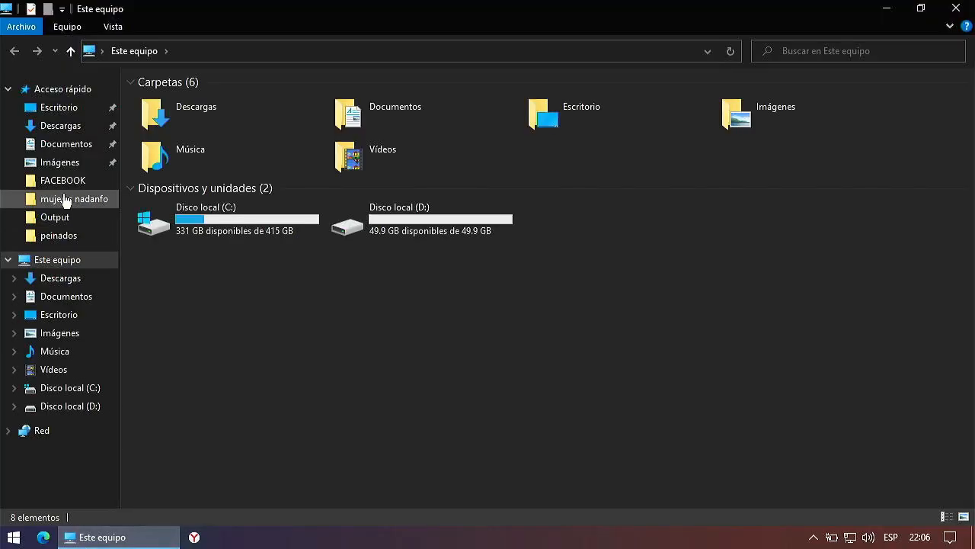
left_click(52, 126)
left_click(212, 120)
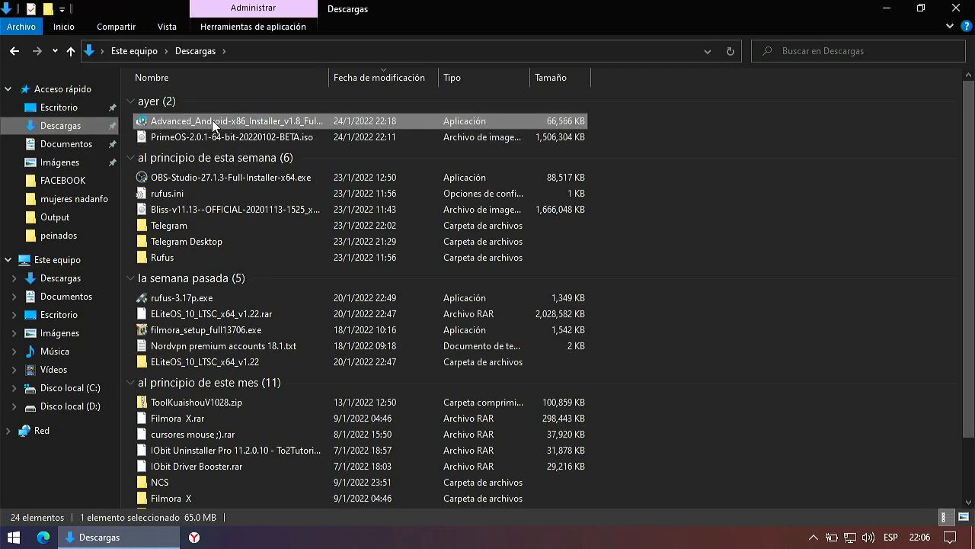
right_click(212, 120)
left_click(266, 130)
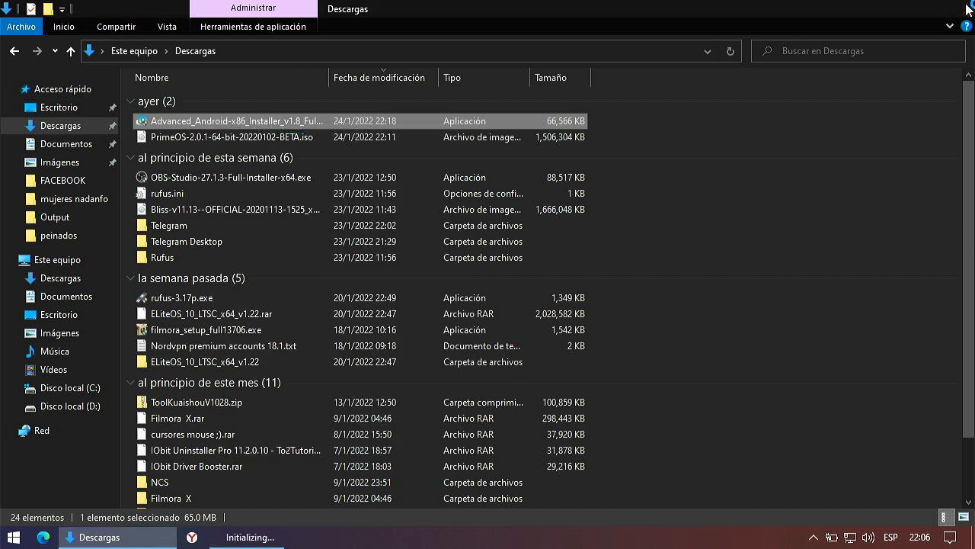
left_click(968, 9)
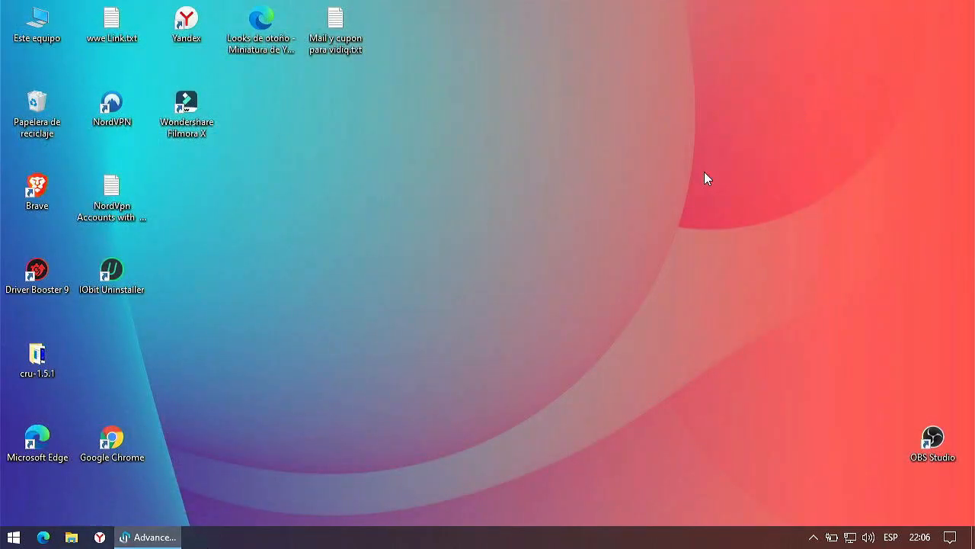
Step: Continue past the welcome page and load PrimeOS-2.0.1-64-bit-20220102-BETA.iso from Descargas
left_click(546, 406)
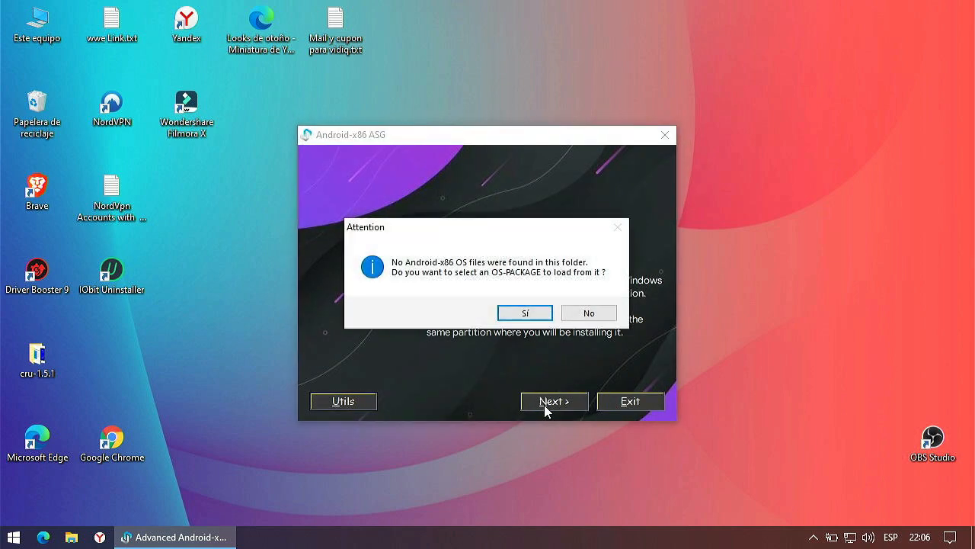
left_click(530, 316)
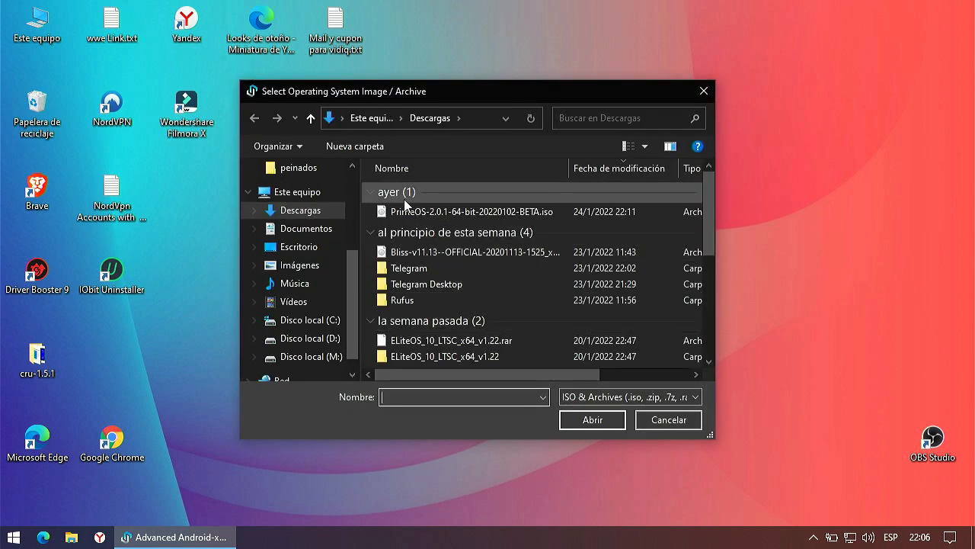
left_click(449, 211)
left_click(592, 420)
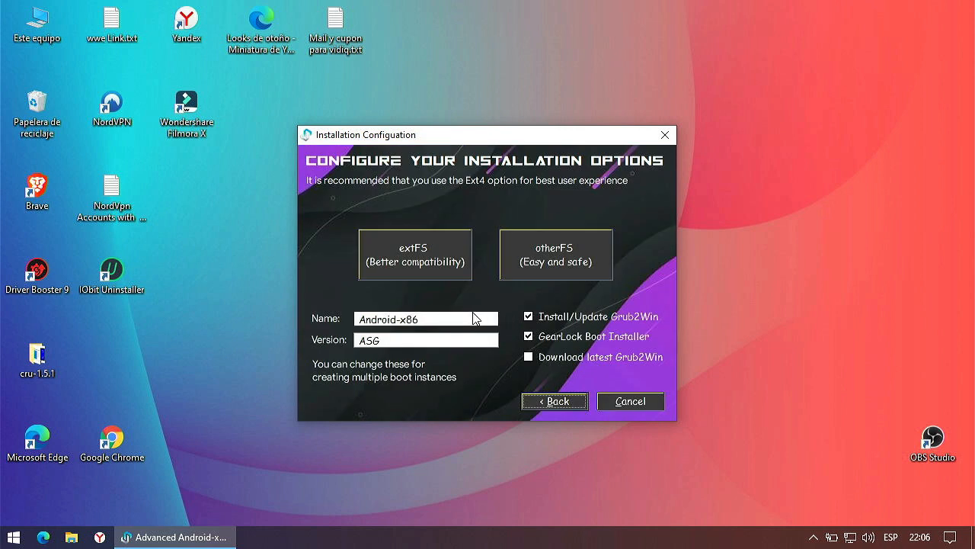
Step: Rename the installation from Android-x86 to 'Prime Os'
left_click(429, 320)
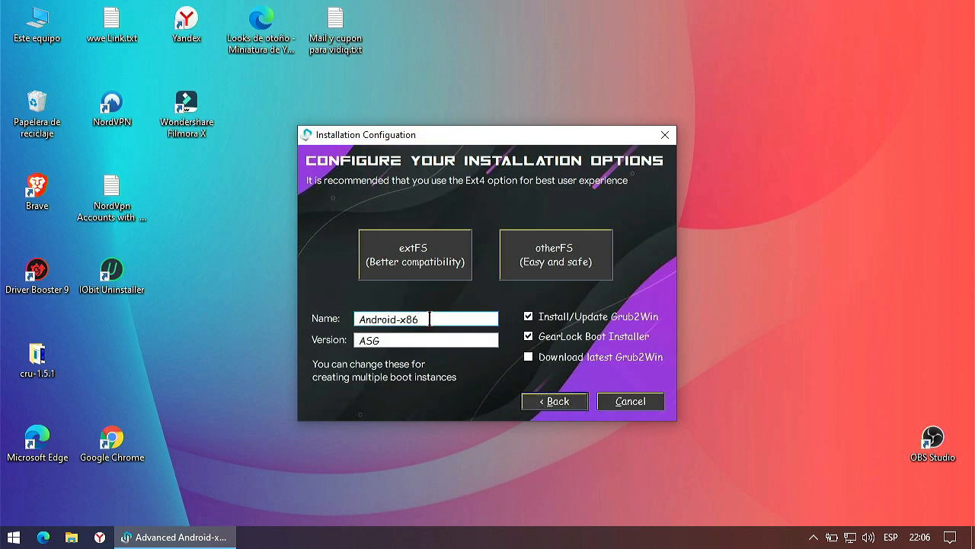
key("BackSpace")
key("BackSpace")
key("BackSpace")
key("BackSpace")
key("BackSpace")
key("BackSpace")
key("BackSpace")
key("BackSpace")
key("BackSpace")
key("BackSpace")
key("BackSpace")
type("Prime Os 2.1")
key("BackSpace")
type(".0")
key("BackSpace")
key("BackSpace")
type("0.1")
left_click_drag(426, 319, 403, 318)
key("BackSpace")
Step: Change the version from ASG to 2.0.1 and choose the otherFS installation type
left_click_drag(388, 341, 352, 339)
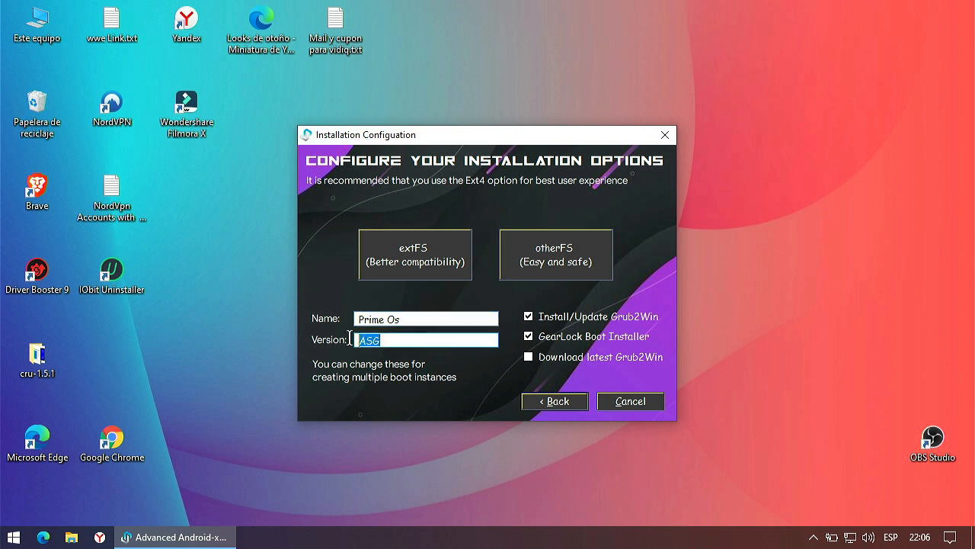
type("2.0.1")
left_click(558, 259)
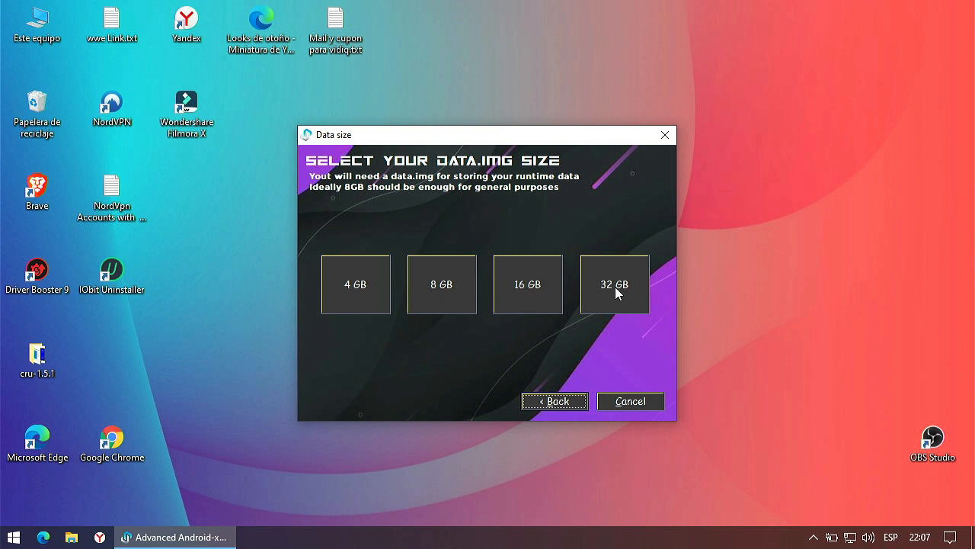
Step: Set the data image size to 16 GB and look through the partition list
left_click(522, 284)
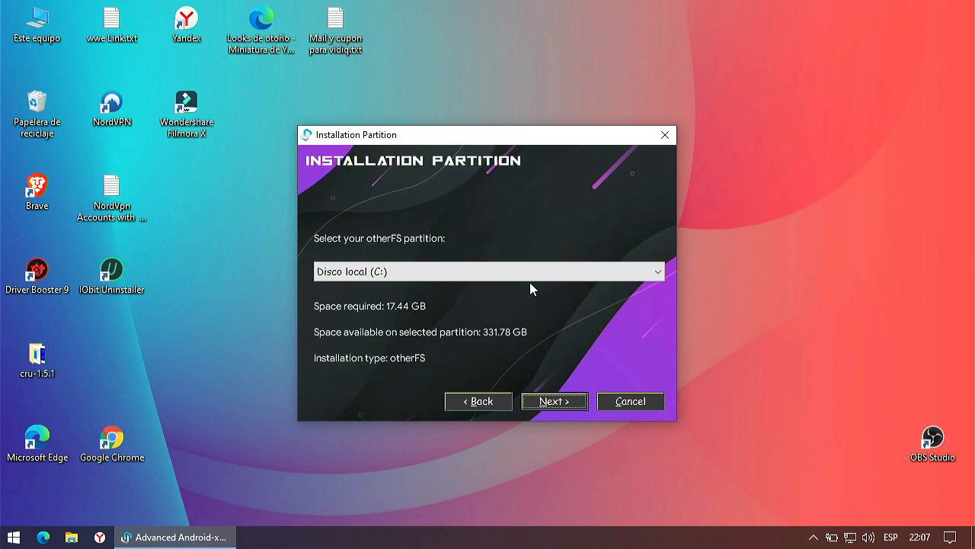
left_click(402, 272)
left_click(399, 269)
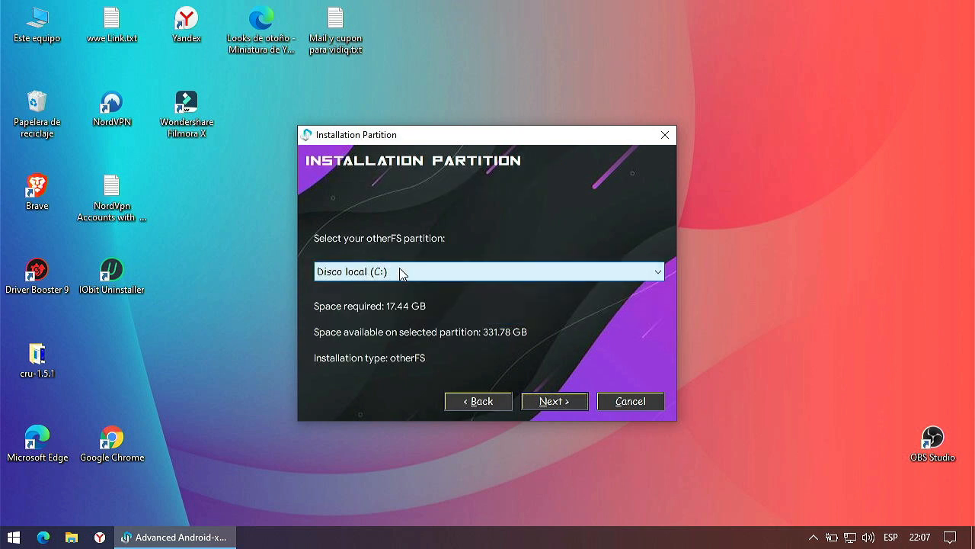
left_click(399, 268)
left_click(400, 269)
left_click(399, 269)
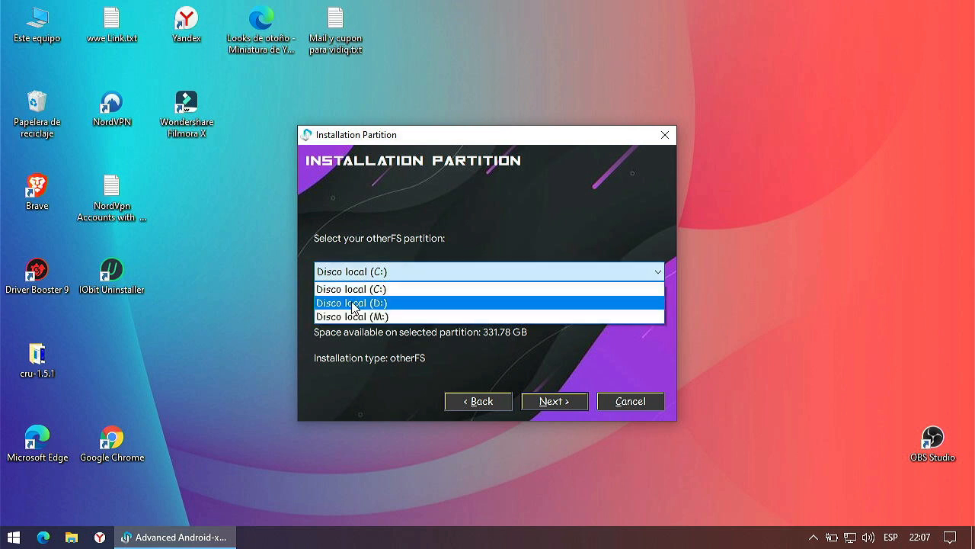
left_click(483, 218)
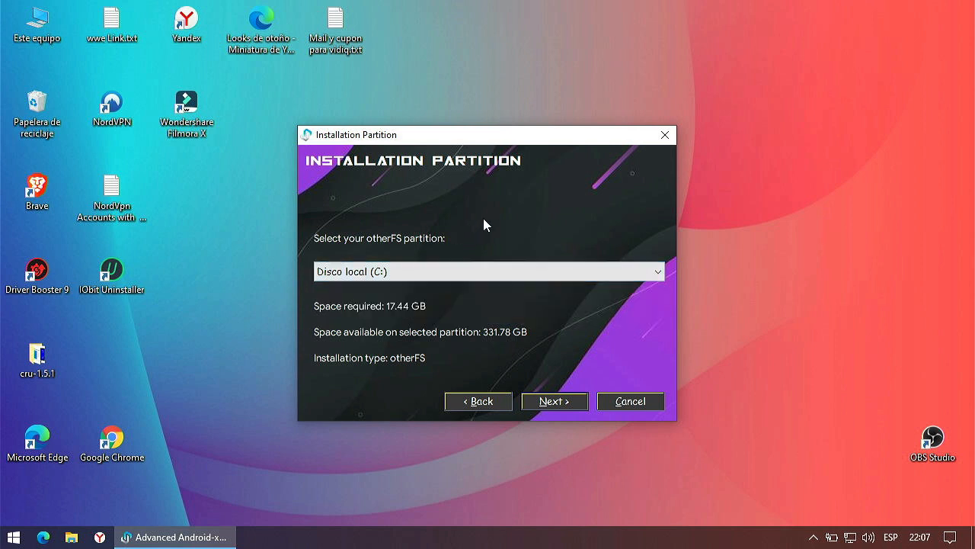
Step: After checking drives in File Explorer, select Disco local (D:) and advance to Ready to Install
left_click(68, 537)
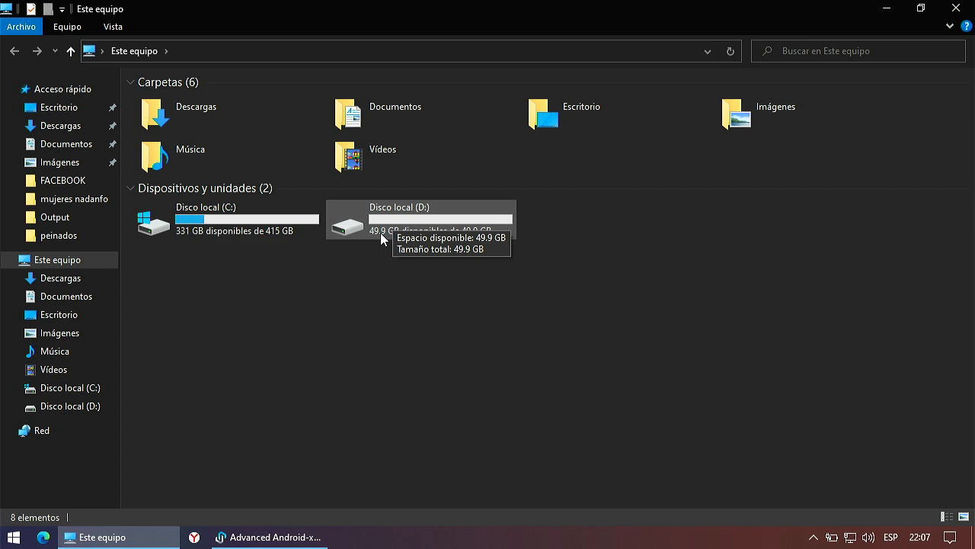
left_click(955, 7)
left_click(627, 272)
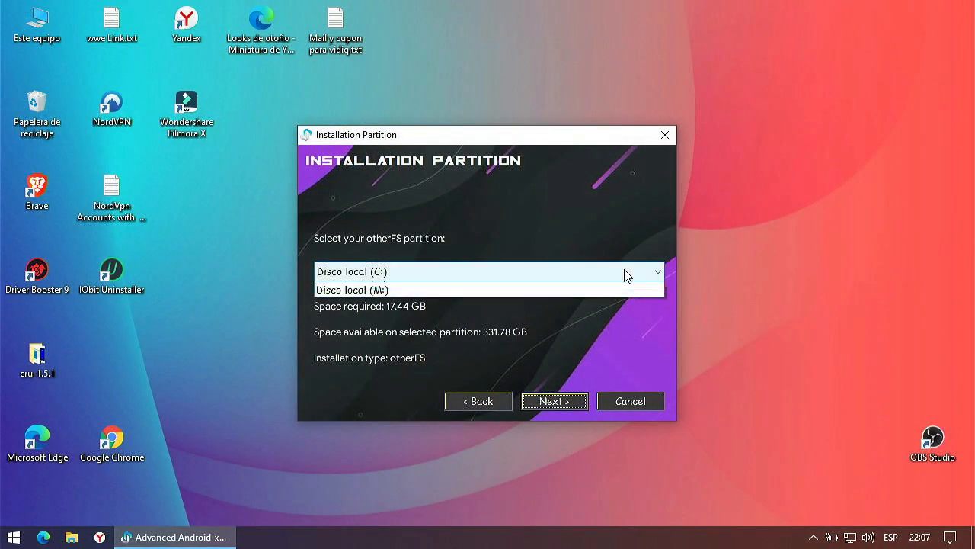
left_click(404, 303)
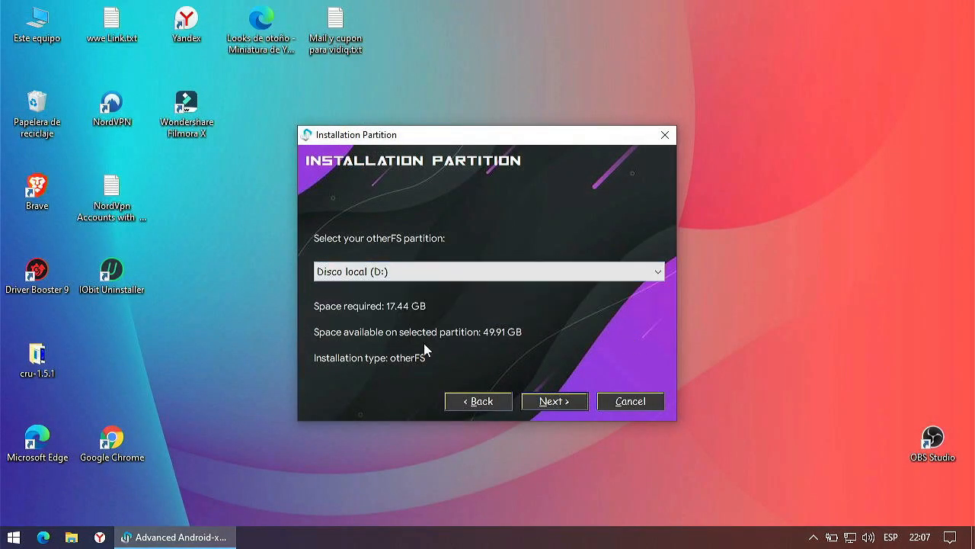
left_click(553, 403)
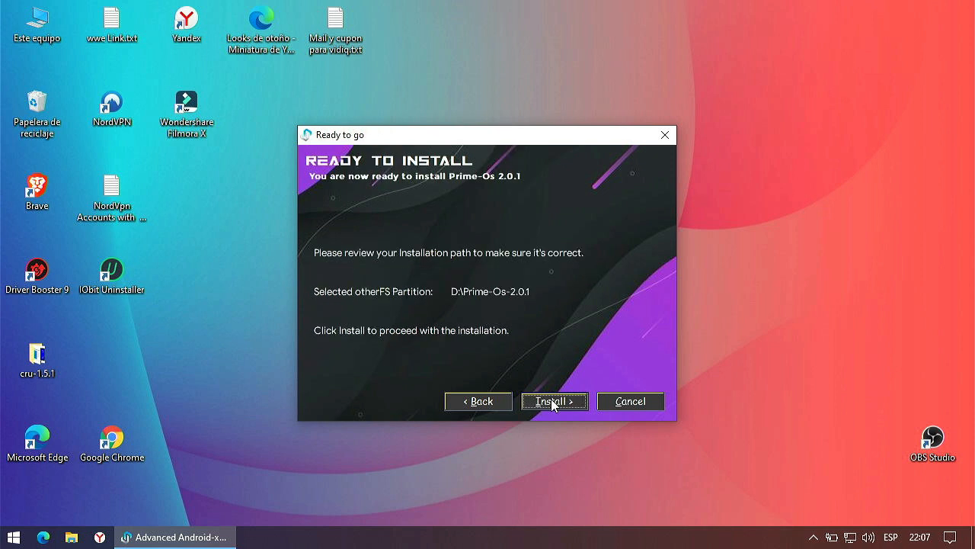
Step: Install Prime-Os 2.0.1, accepting the Grub2Win age warning and dismissing its Setup Complete notice
left_click(553, 404)
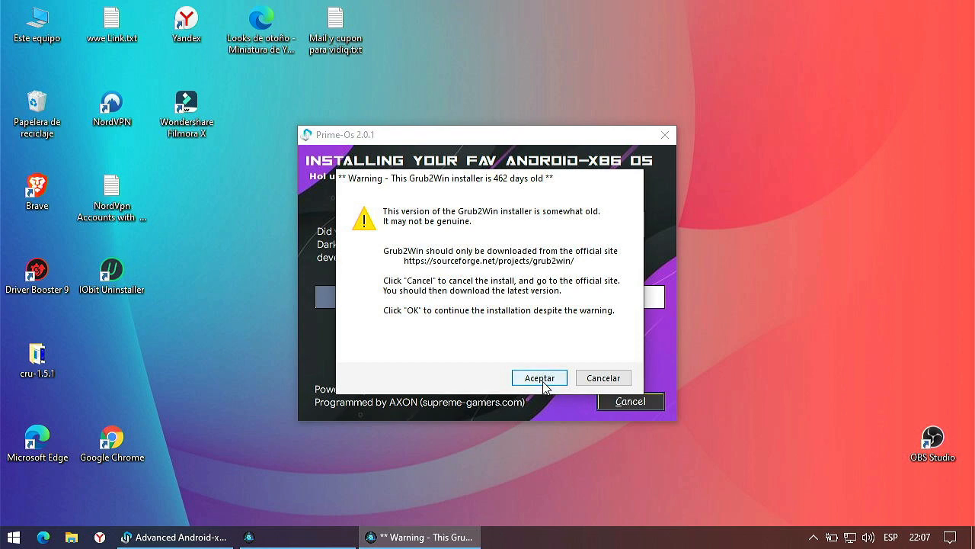
left_click(543, 380)
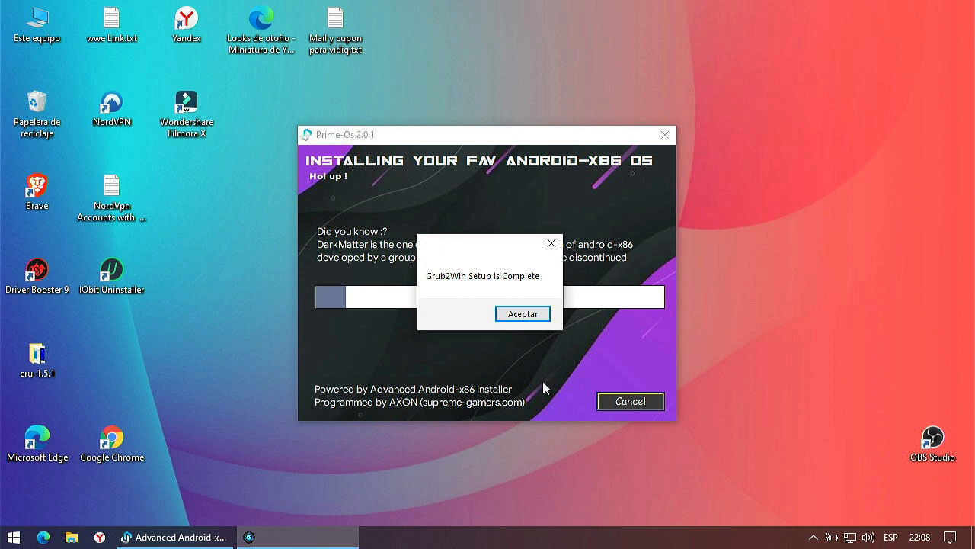
left_click(522, 314)
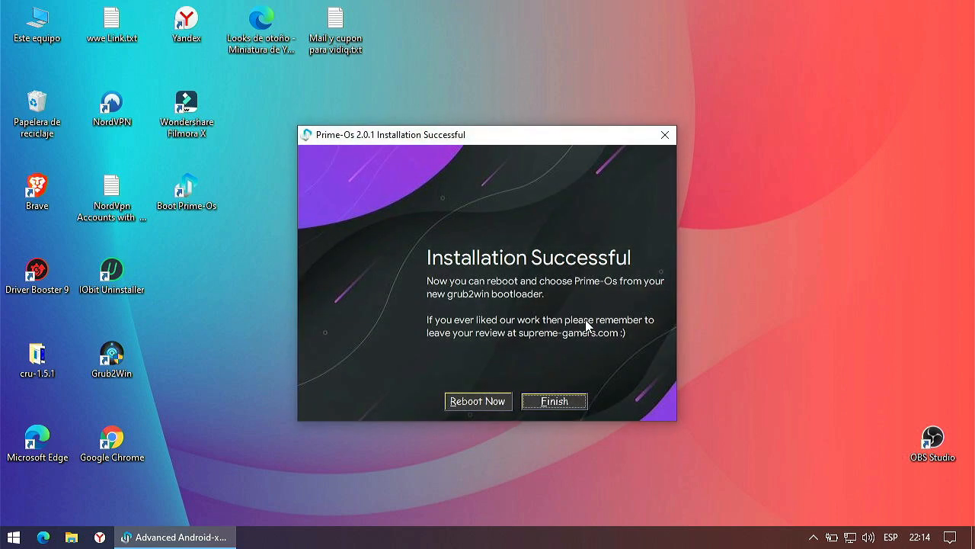
Step: Finish the installer and launch Grub2Win from its desktop shortcut
left_click(555, 402)
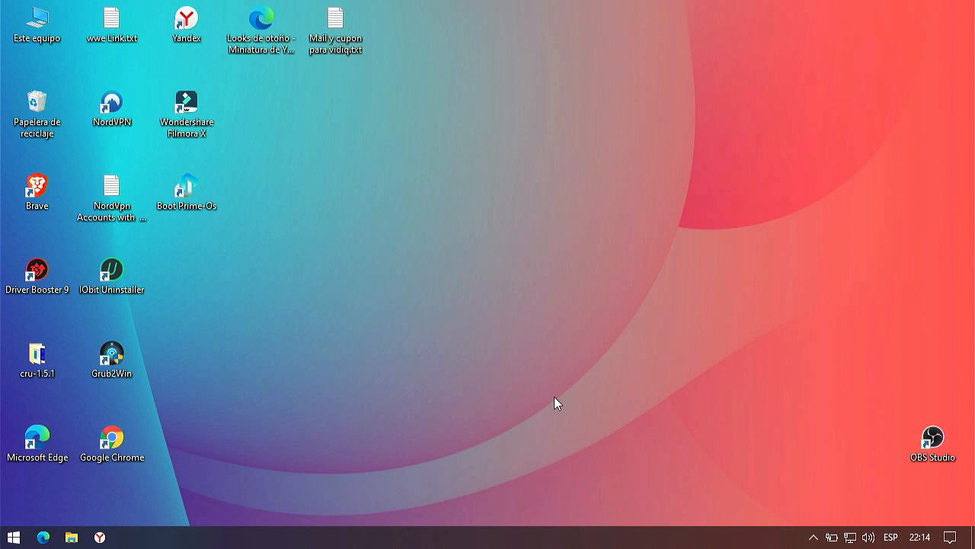
right_click(121, 351)
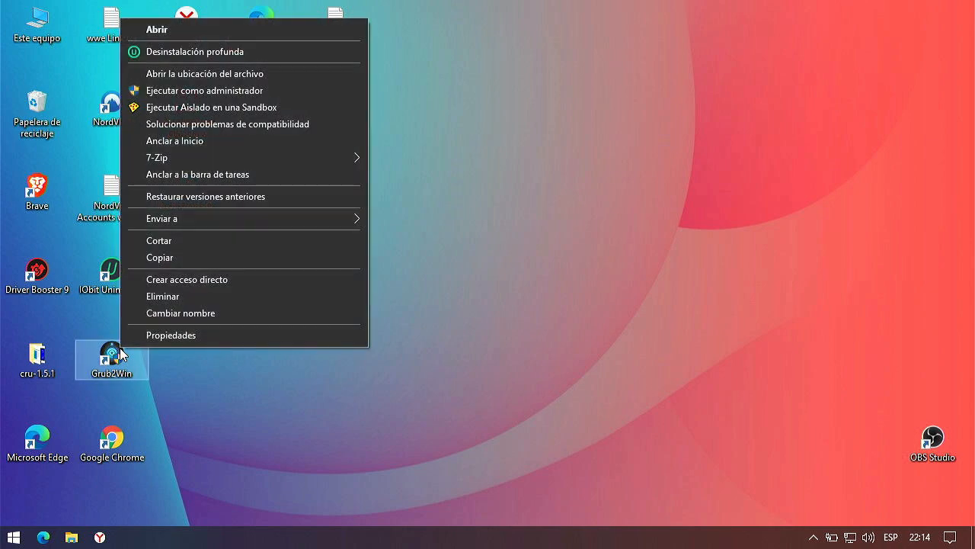
left_click(222, 32)
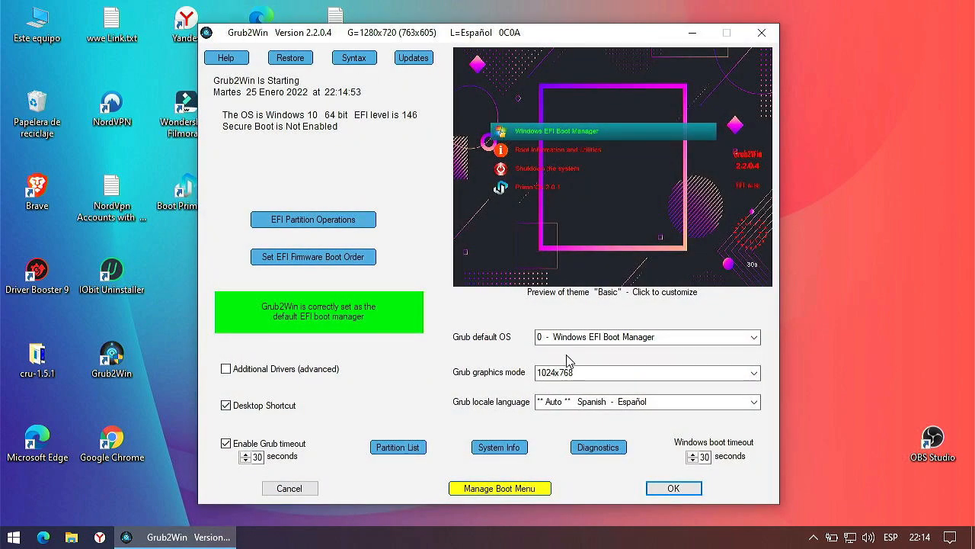
Step: In Manage Boot Menu, delete the Prime-Os-2.0.1 entry and confirm with Aceptar
left_click(518, 489)
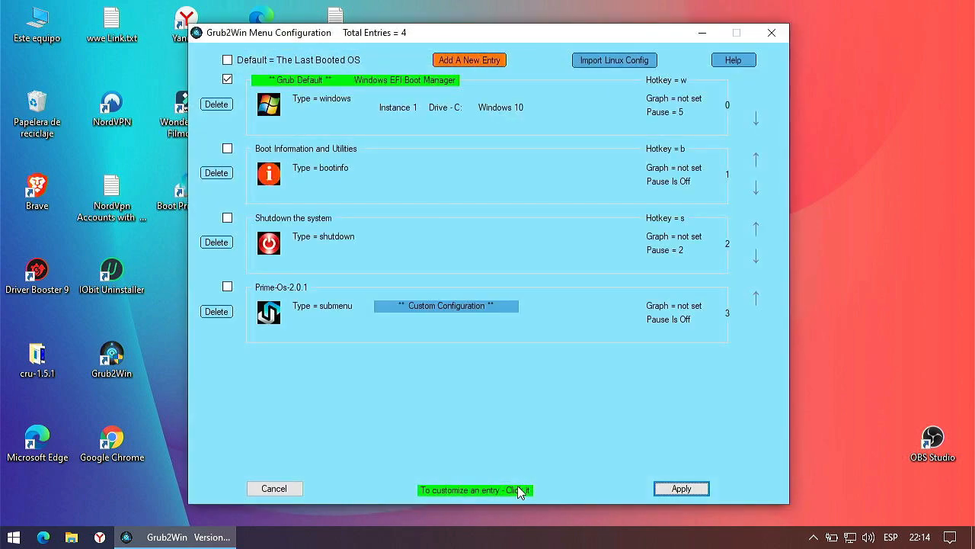
left_click(228, 291)
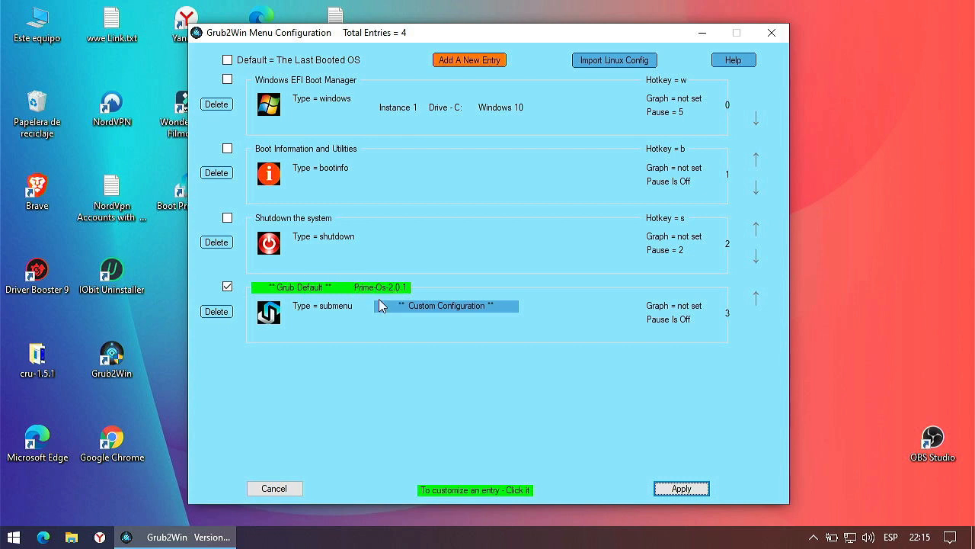
left_click(214, 312)
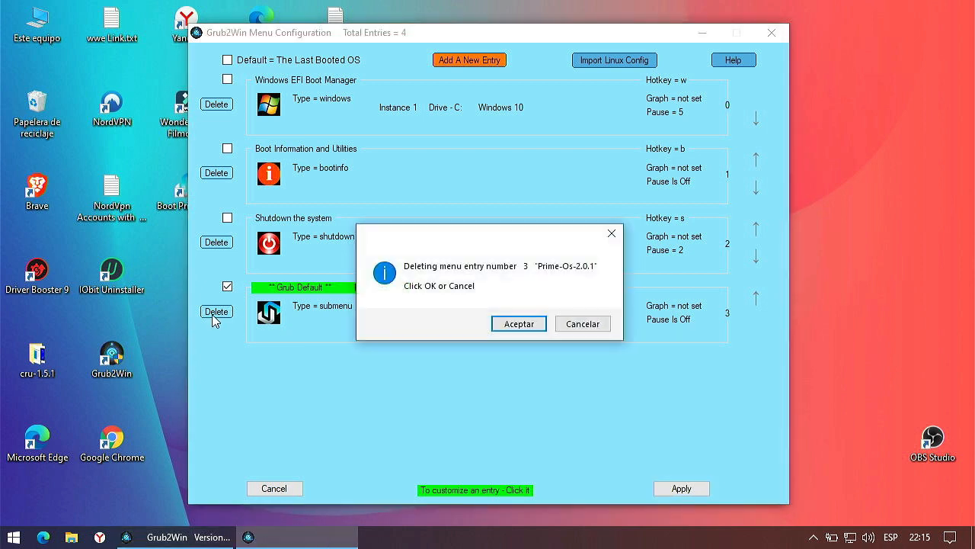
left_click(512, 323)
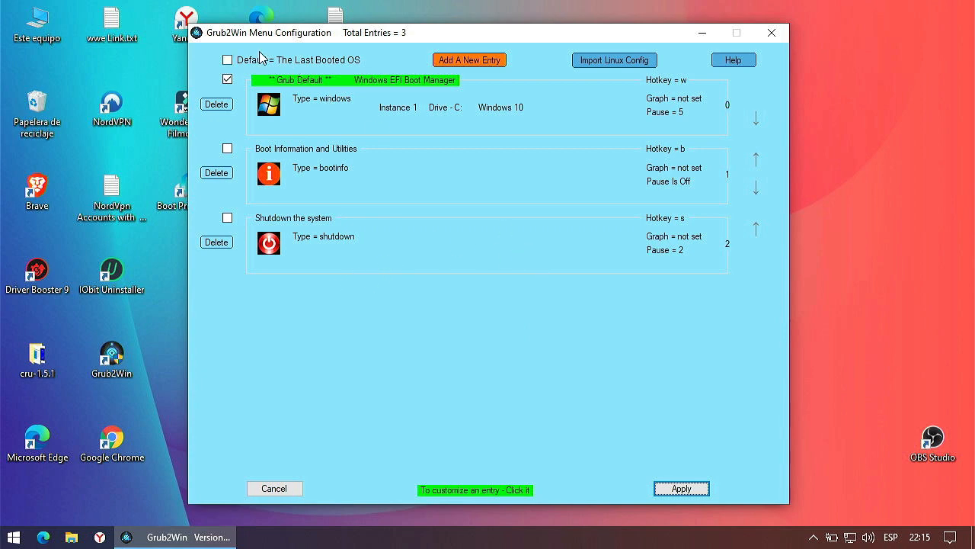
Step: Add a new android-type boot entry and retitle it from Android 64 Bit to PrimeOS
left_click(450, 61)
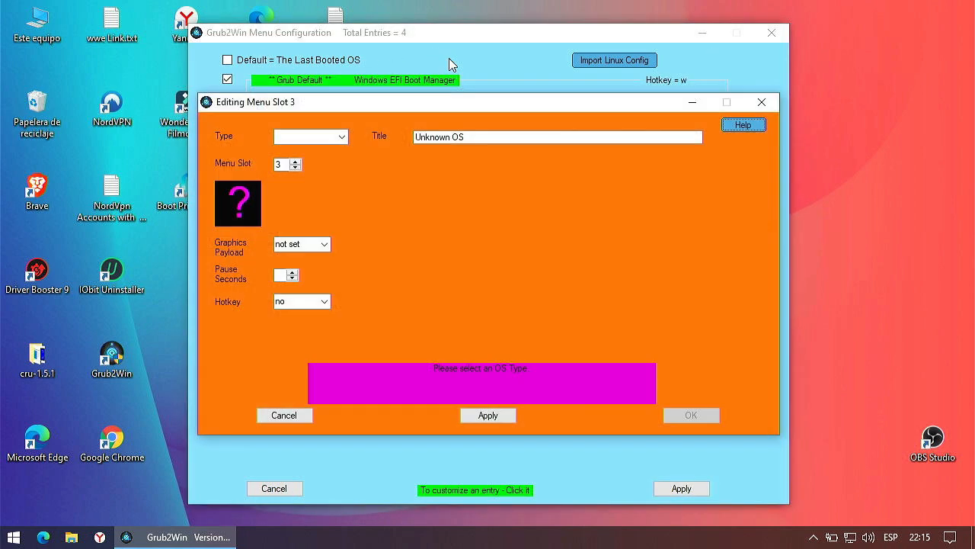
left_click(341, 137)
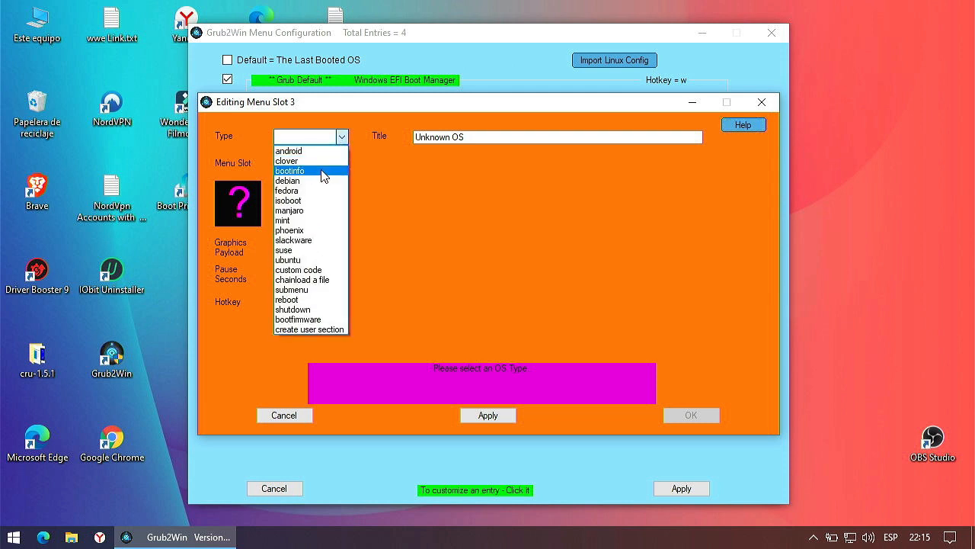
left_click(313, 152)
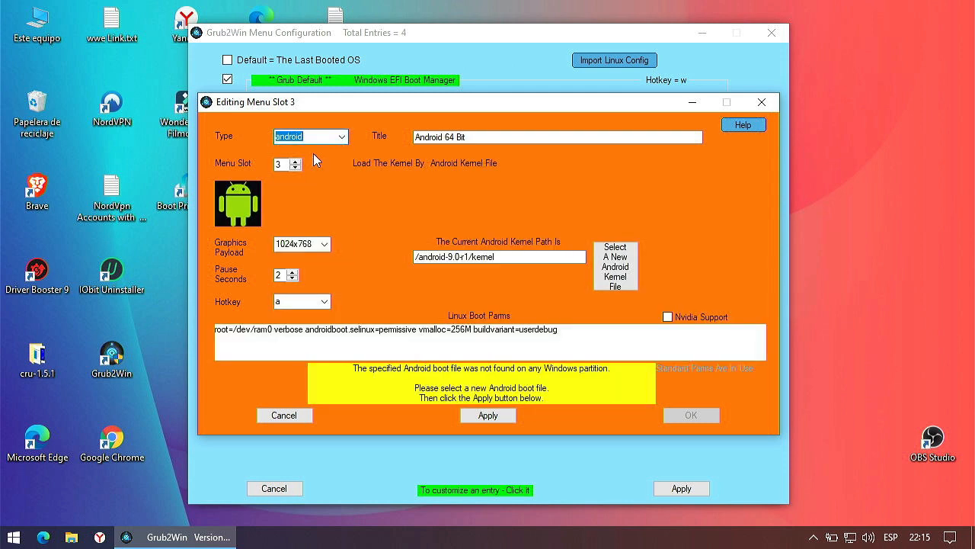
left_click(502, 138)
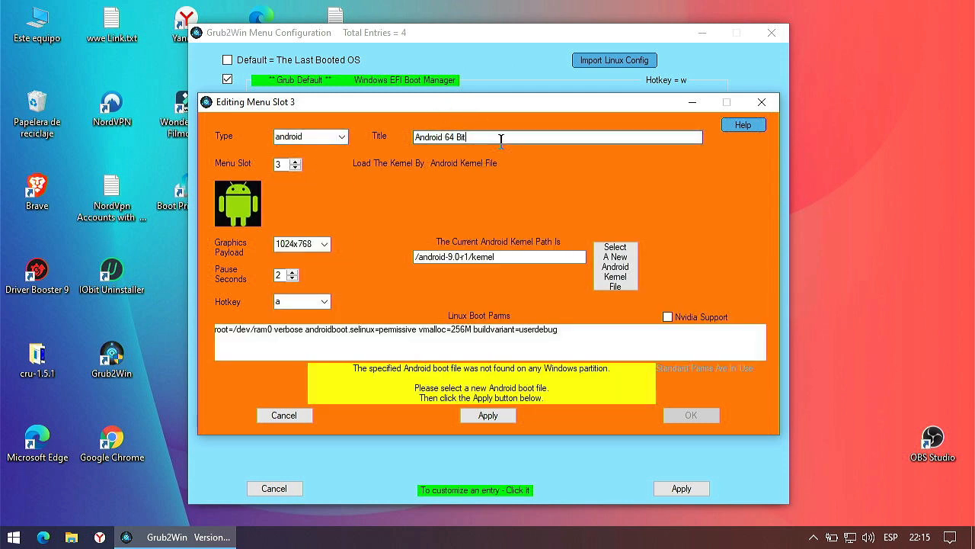
key("BackSpace")
key("BackSpace")
key("BackSpace")
key("BackSpace")
key("BackSpace")
key("BackSpace")
key("BackSpace")
key("BackSpace")
key("BackSpace")
key("BackSpace")
key("BackSpace")
key("BackSpace")
key("BackSpace")
type("PrimeO")
type("S")
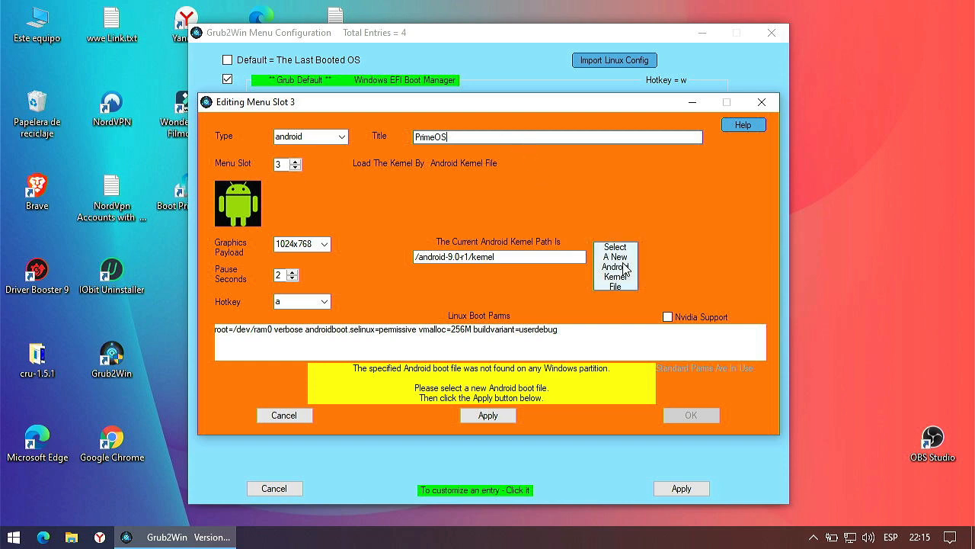
left_click(624, 267)
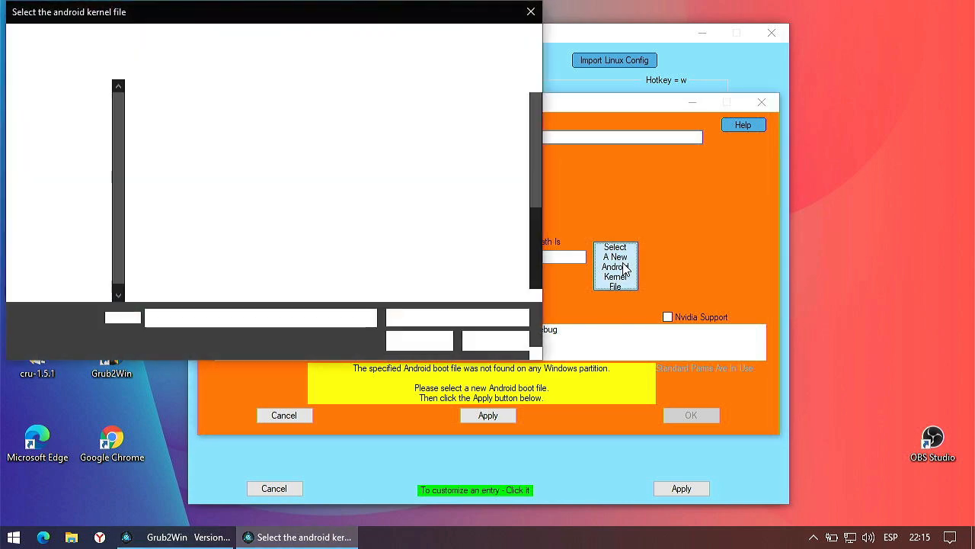
Step: Choose D:\Prime-Os-2.0.1\kernel as the PrimeOS entry's Android kernel file
scroll(65, 191, "down", 1)
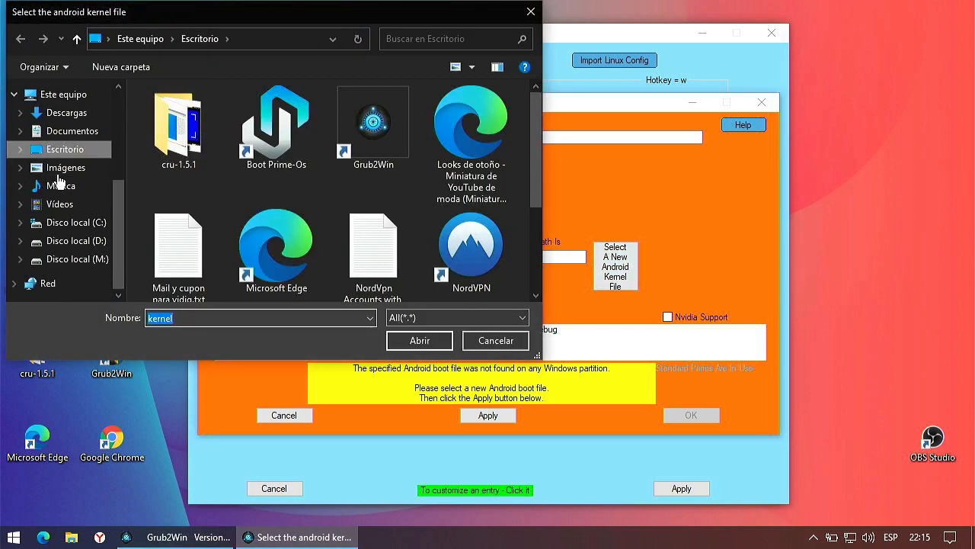
left_click(61, 97)
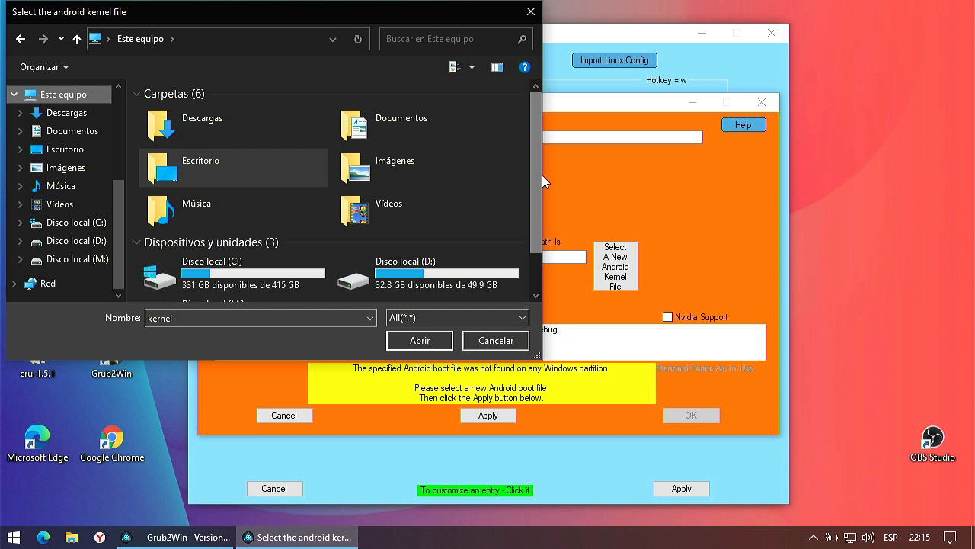
scroll(463, 239, "down", 1)
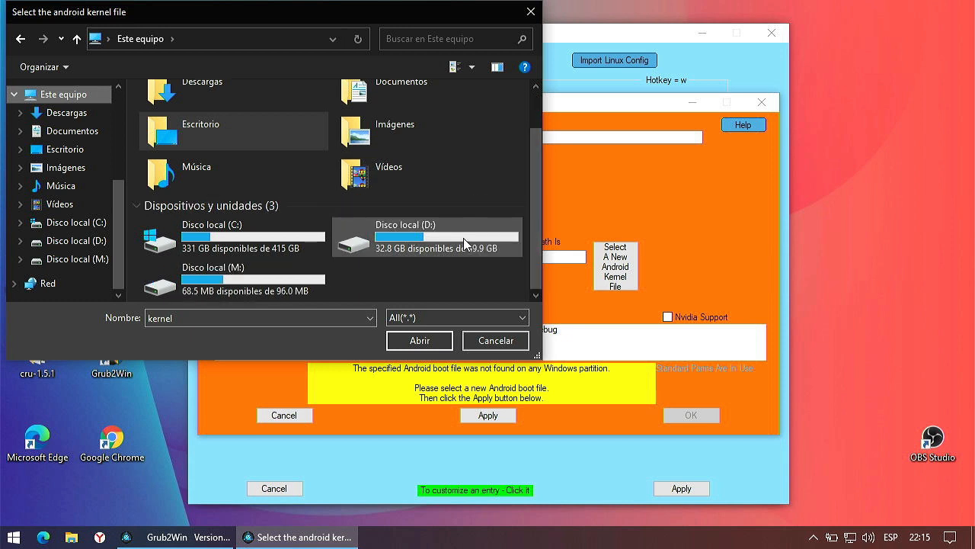
double_click(464, 242)
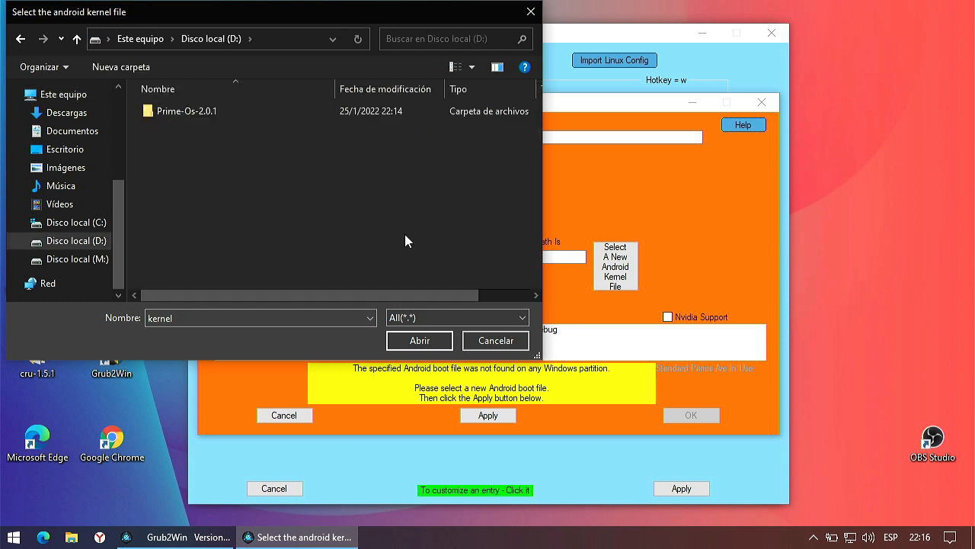
double_click(208, 114)
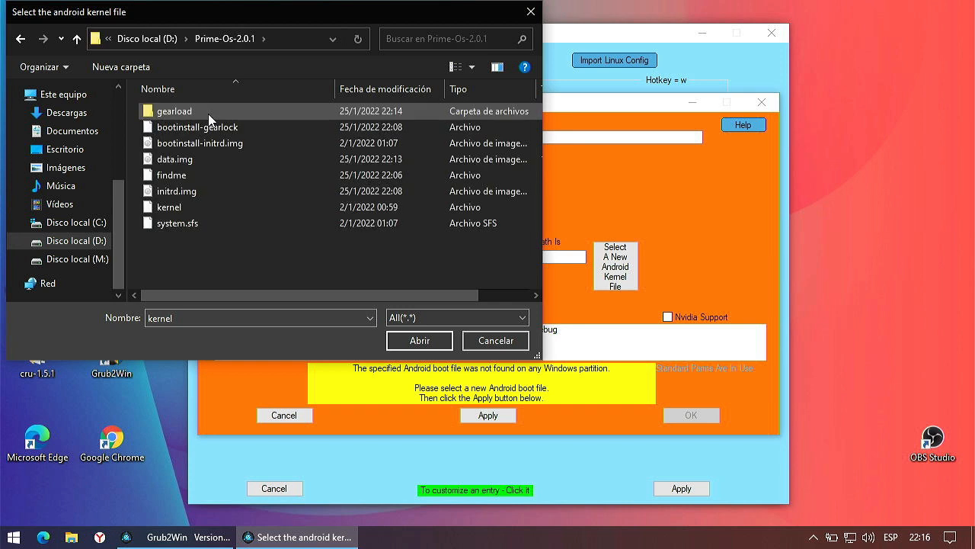
left_click(180, 208)
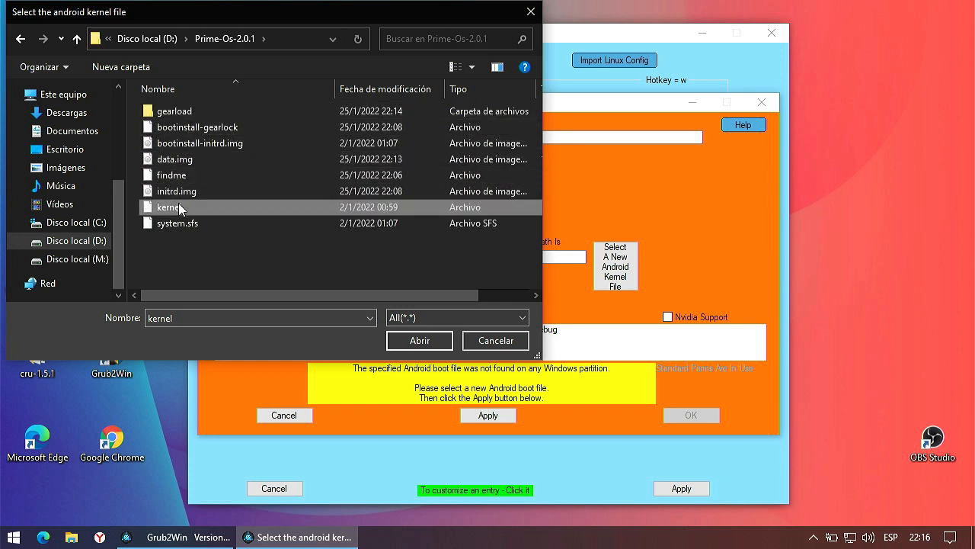
left_click(399, 341)
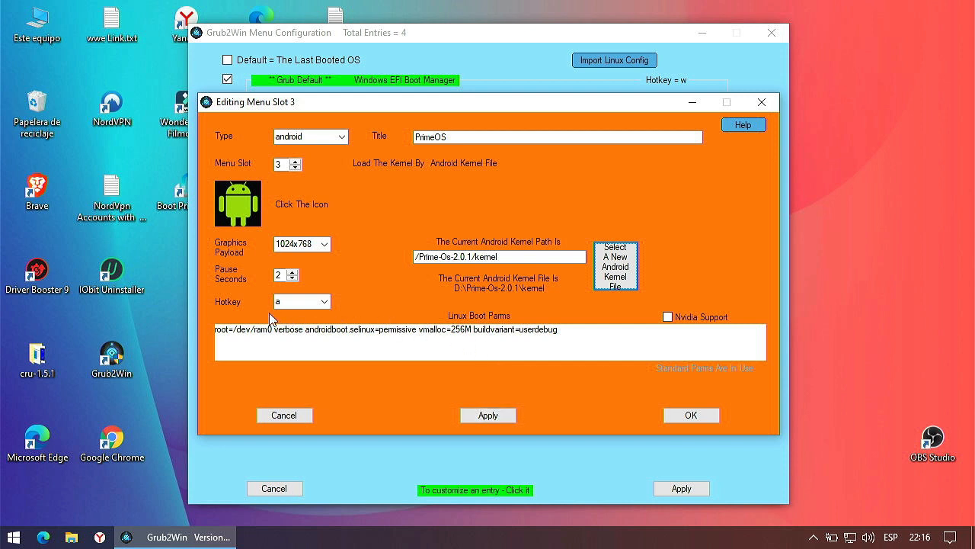
Step: Apply and save the PrimeOS entry settings, then apply the boot menu changes
left_click(497, 414)
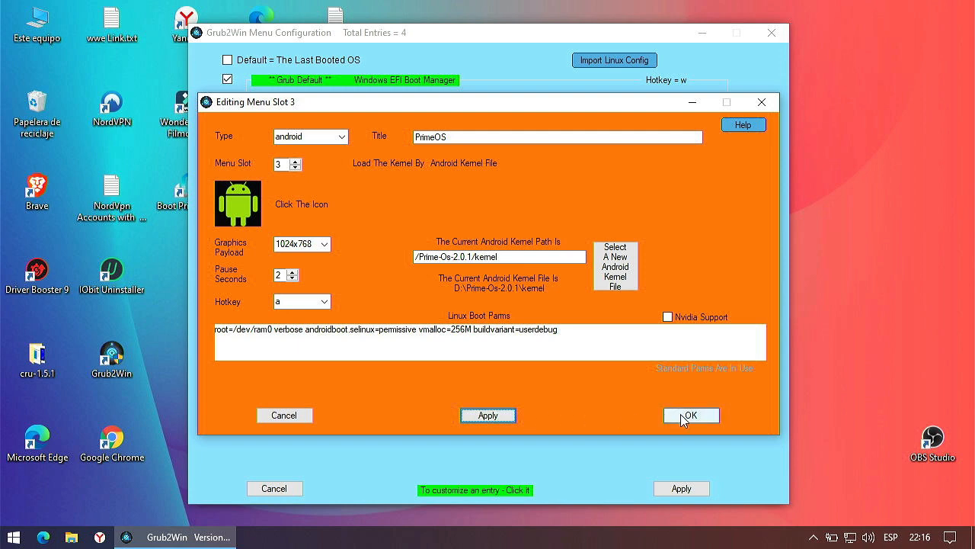
left_click(689, 415)
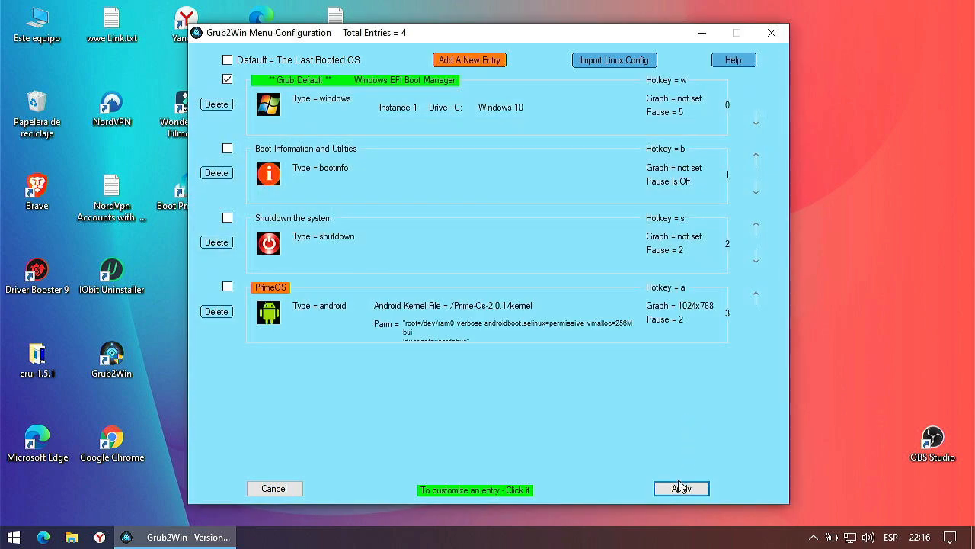
left_click(678, 488)
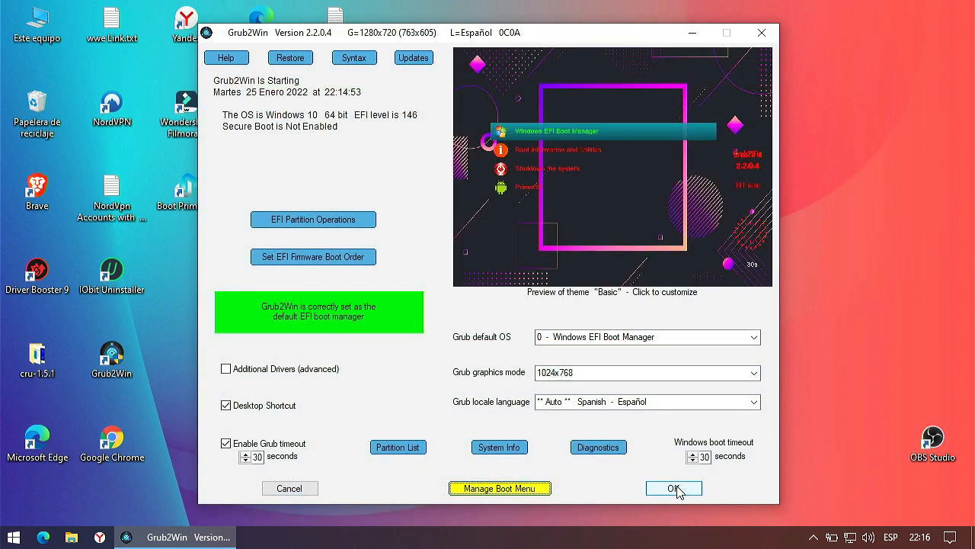
Step: Move PrimeOS up two places, directly after Windows EFI Boot Manager, and save the order
left_click(539, 490)
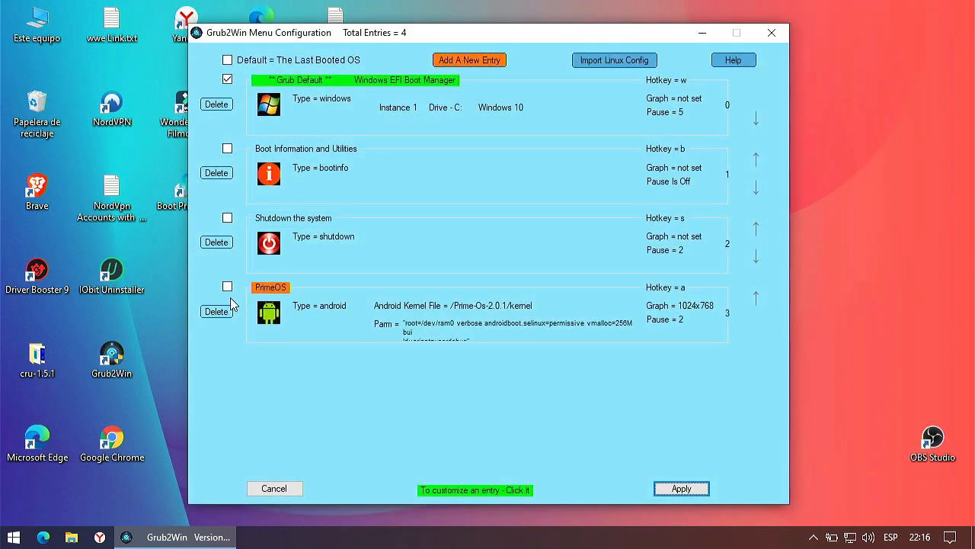
left_click(760, 300)
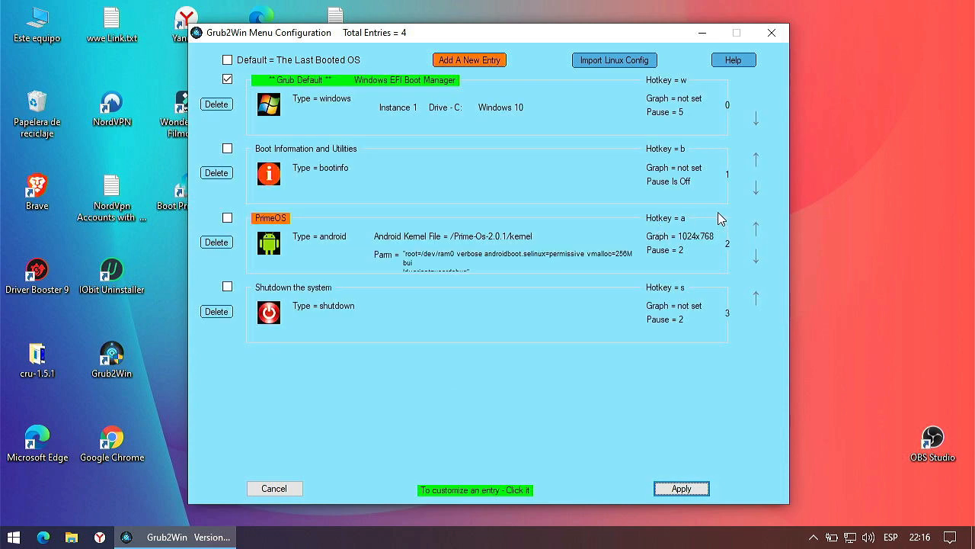
left_click(756, 225)
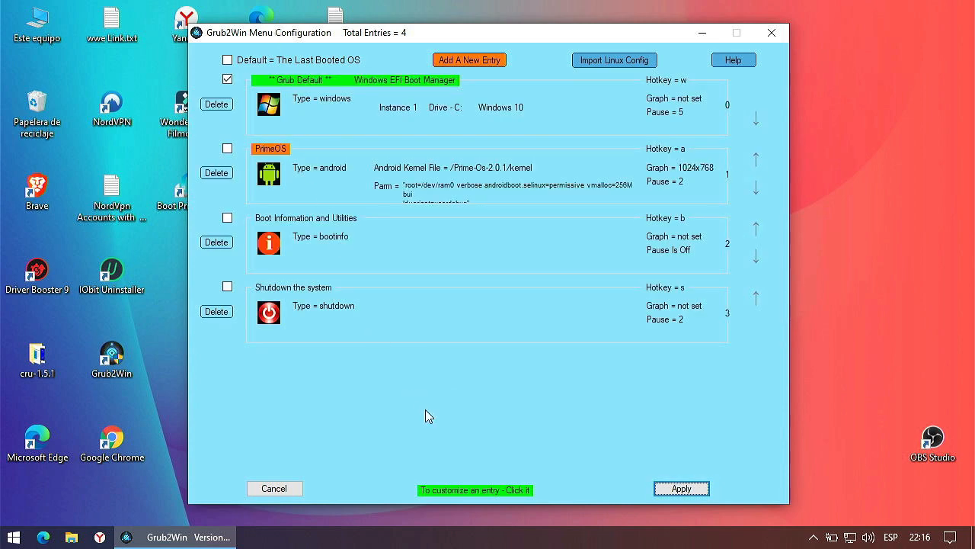
left_click(705, 489)
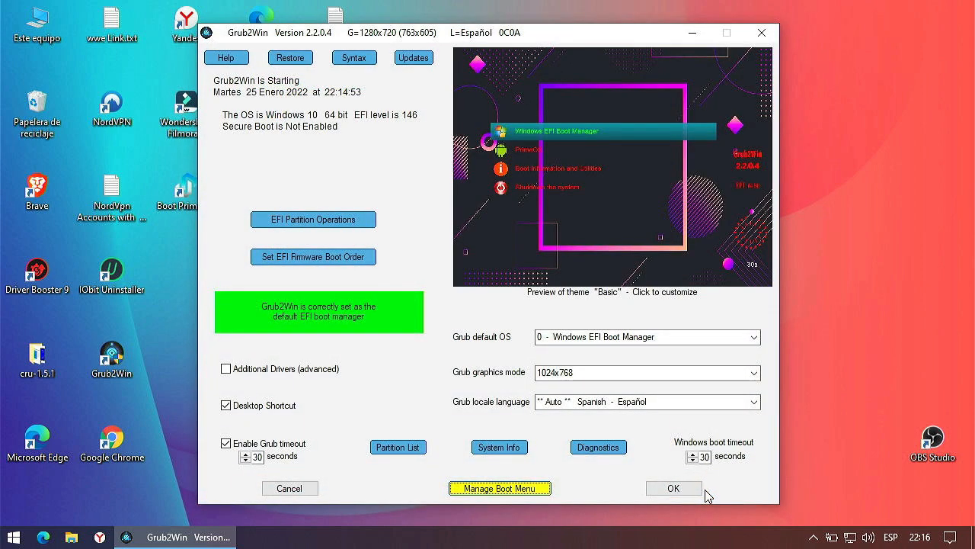
Step: Keep 1024x768 graphics mode, save the configuration to grub.cfg, and close Grub2Win
left_click(752, 381)
left_click(755, 375)
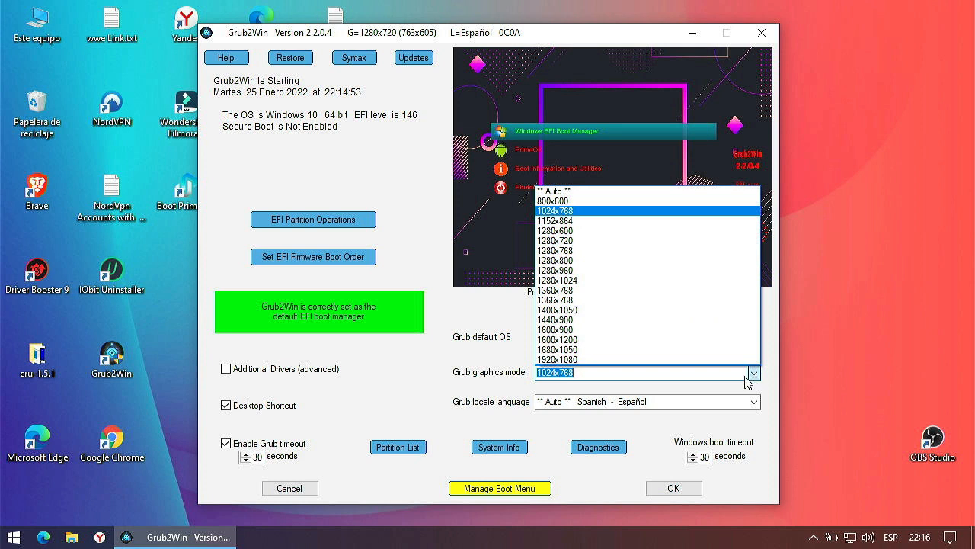
left_click(751, 376)
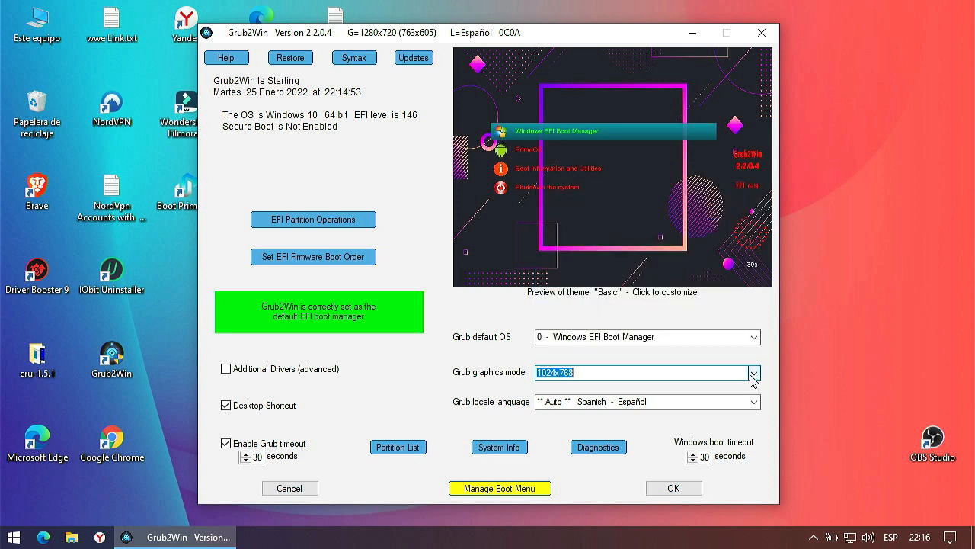
left_click(674, 492)
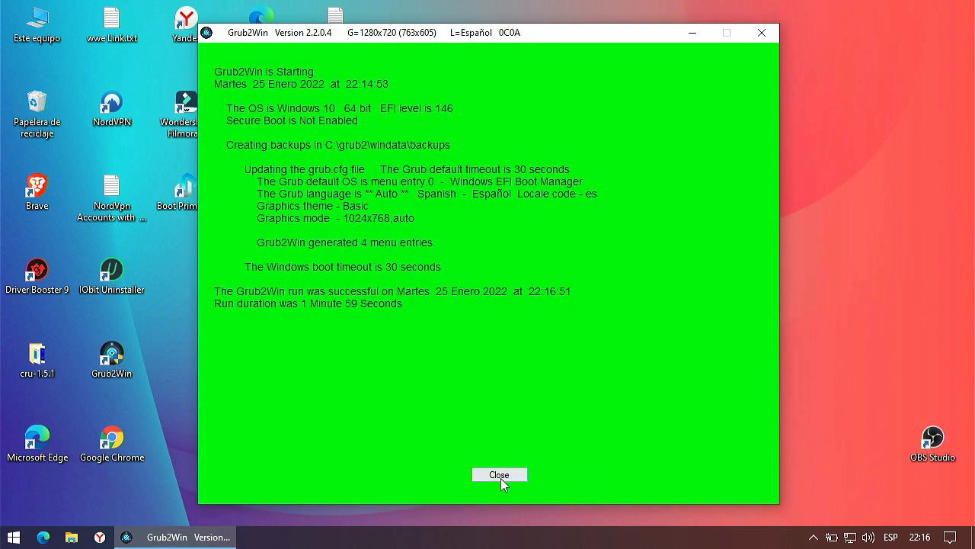
left_click(499, 476)
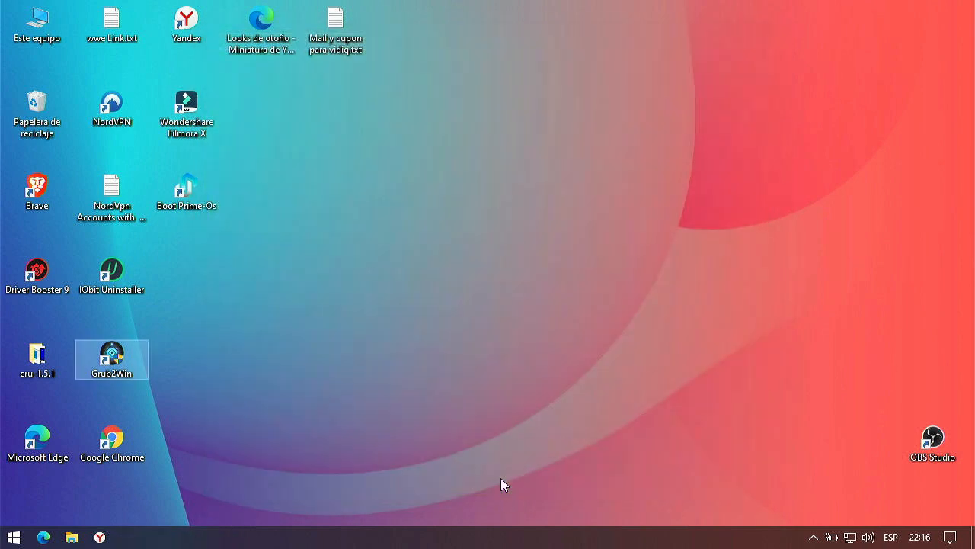
Step: Restart Windows 10 using Reiniciar from the Start menu's power options
left_click(4, 545)
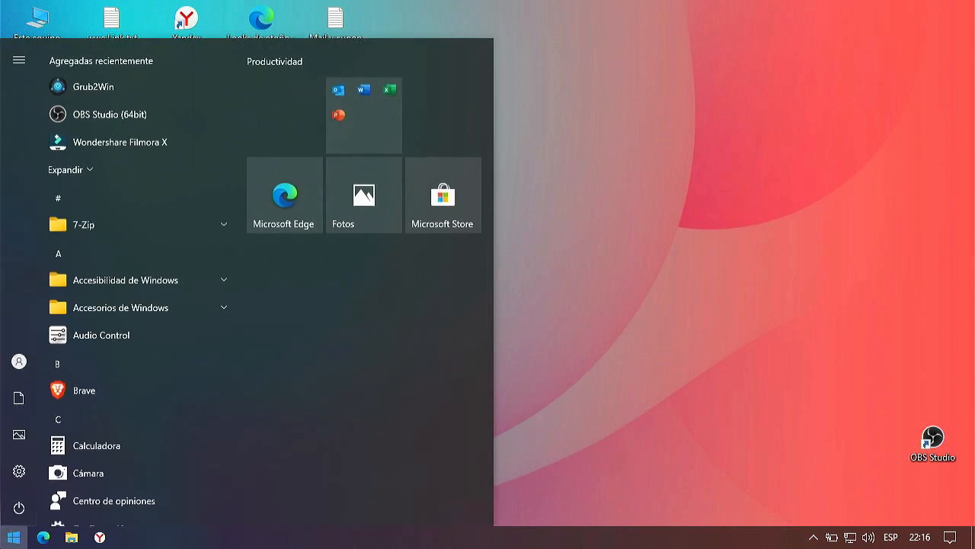
left_click(12, 520)
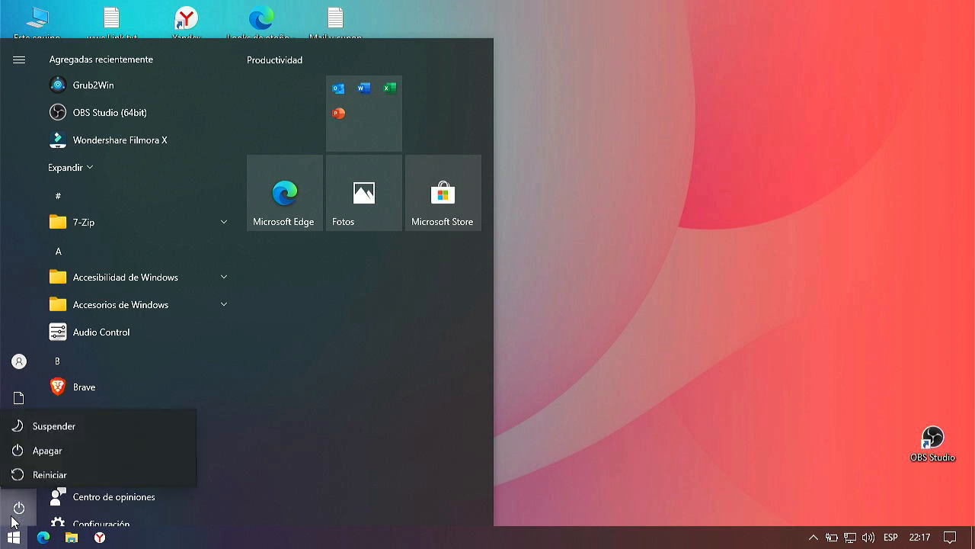
left_click(48, 475)
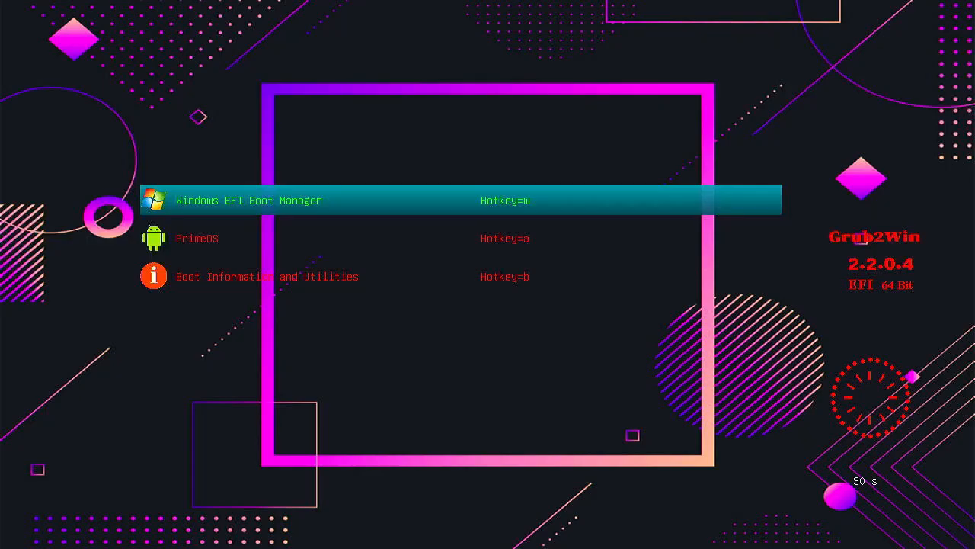
Step: Select PrimeOS in the Grub2Win boot menu and boot it to the welcome screen
key("Down")
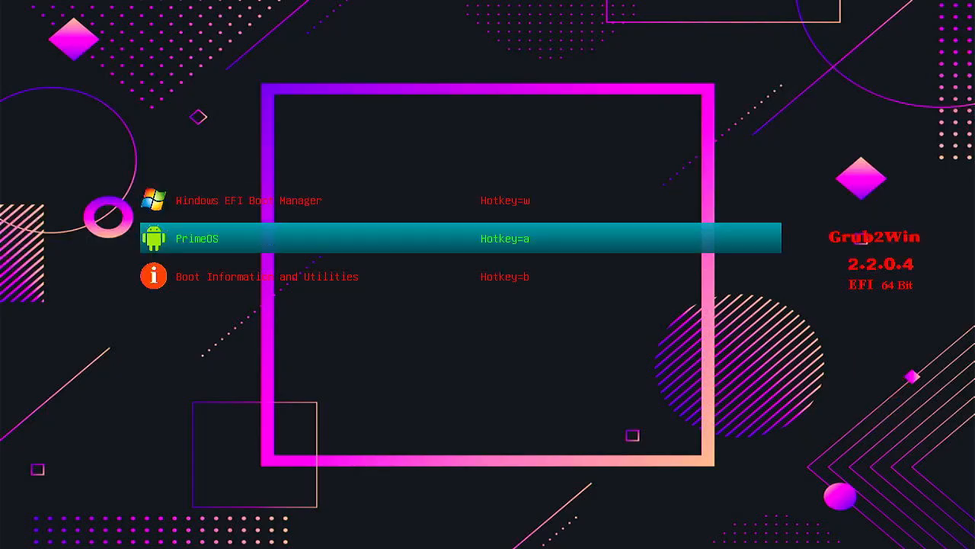
key("Return")
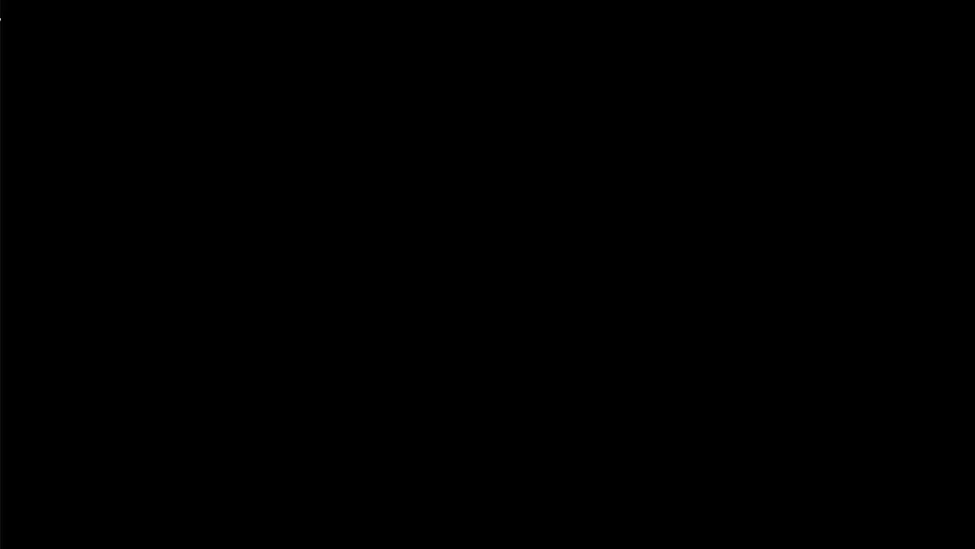
key("Return")
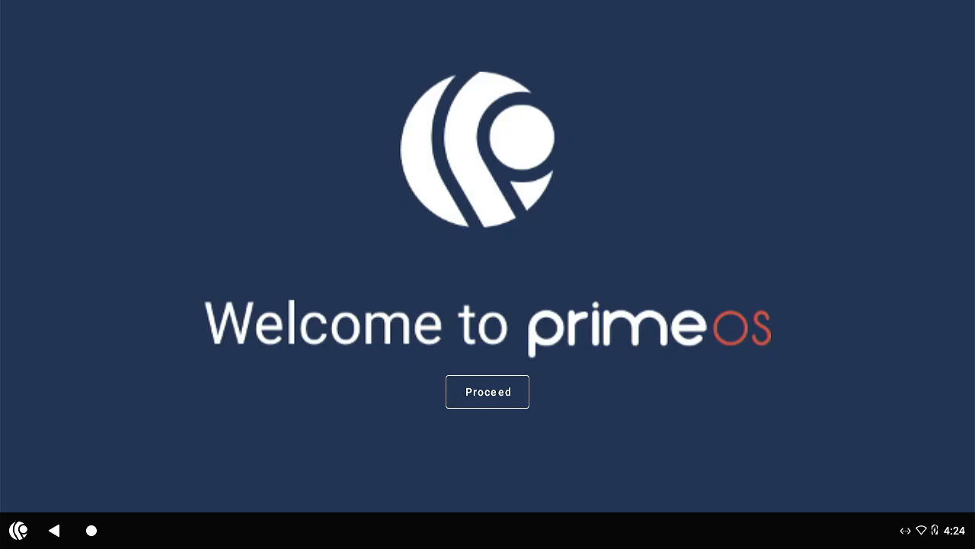
Step: Enter username 'Test', pick the America/Costa_Rica time zone, and accept the PrimeOS licence
left_click(501, 394)
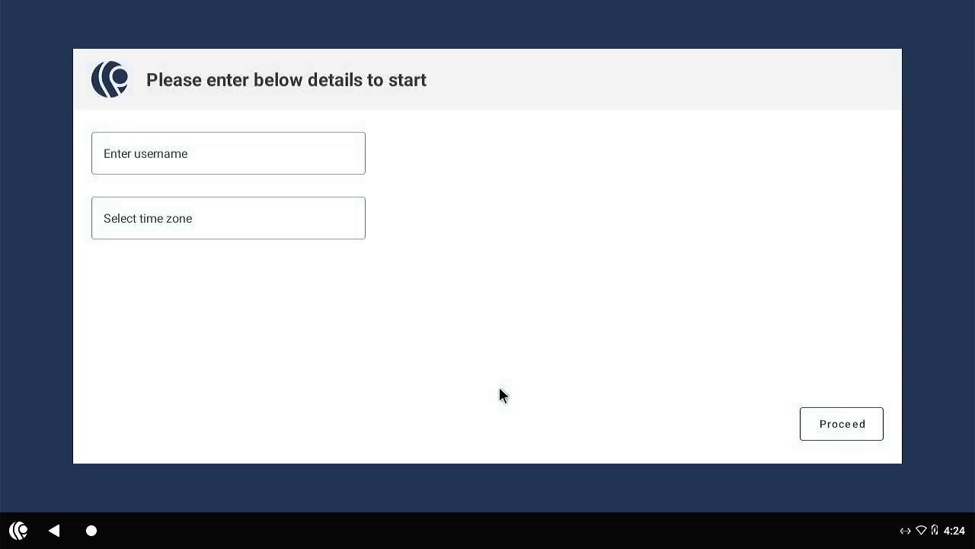
left_click(225, 149)
type("Test")
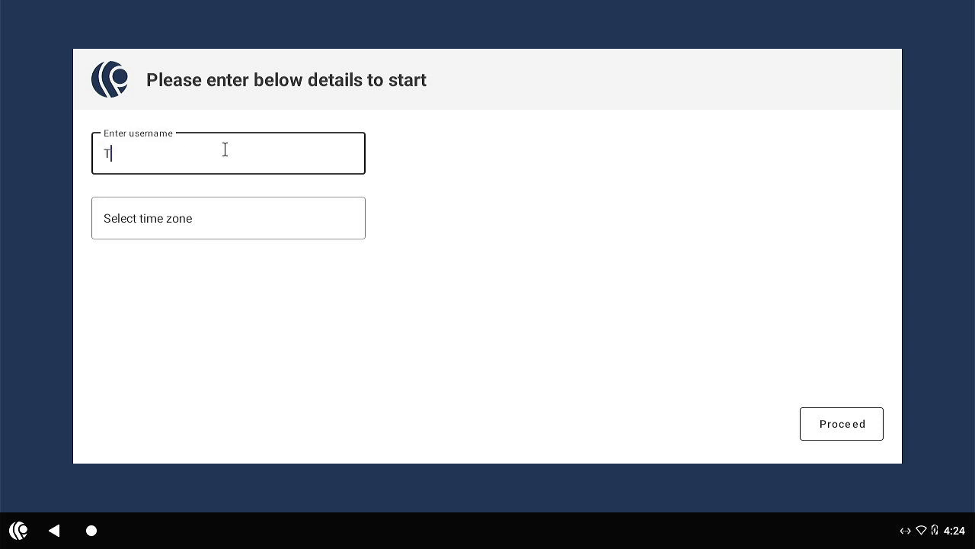
left_click(180, 220)
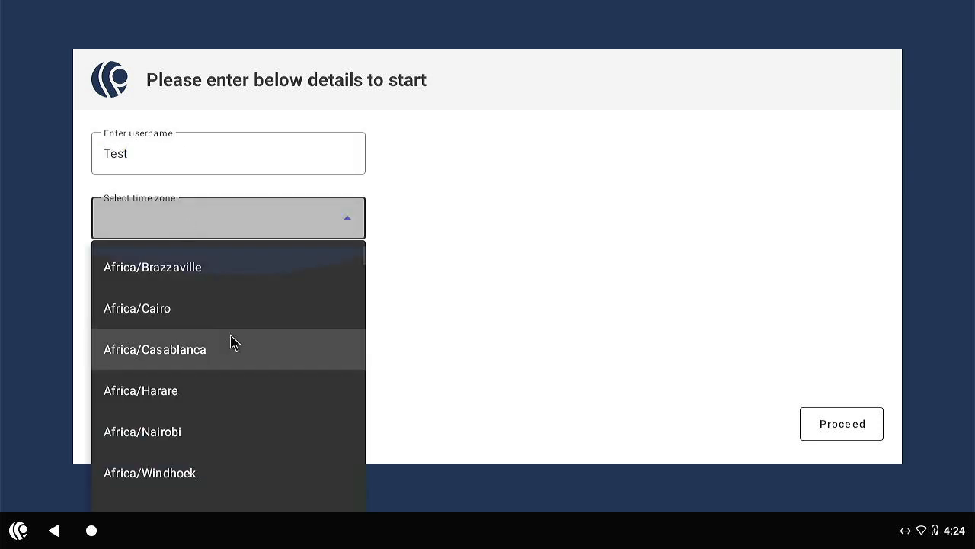
scroll(233, 339, "down", 5)
scroll(240, 335, "down", 5)
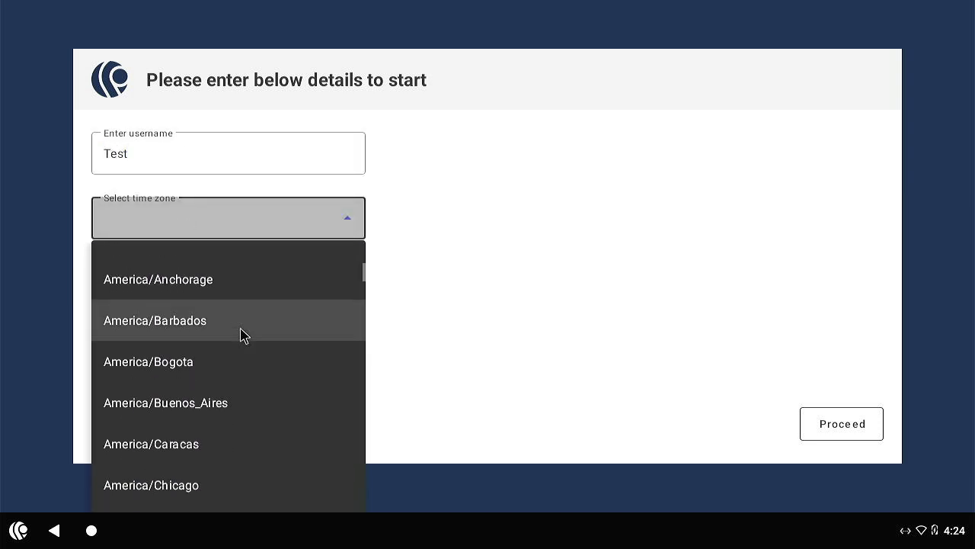
left_click(170, 397)
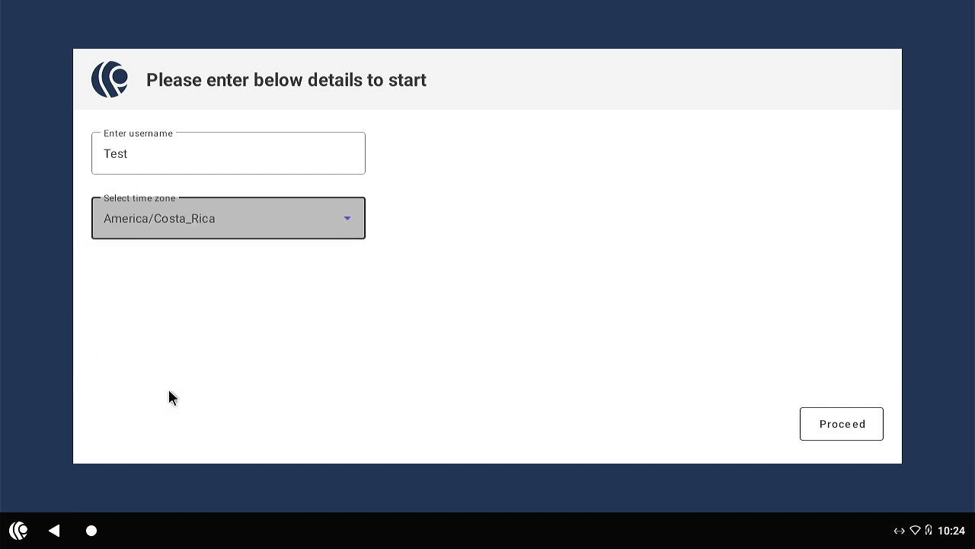
left_click(842, 421)
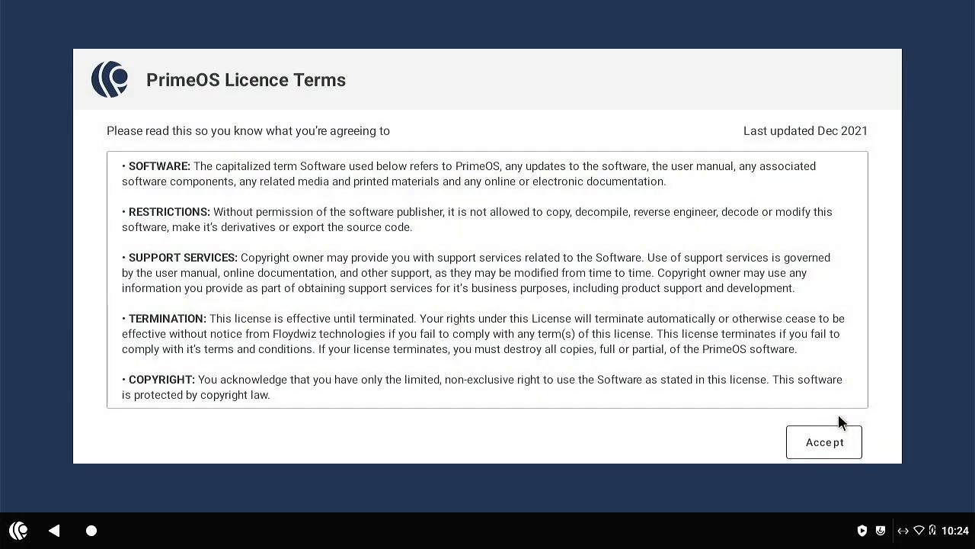
left_click(829, 451)
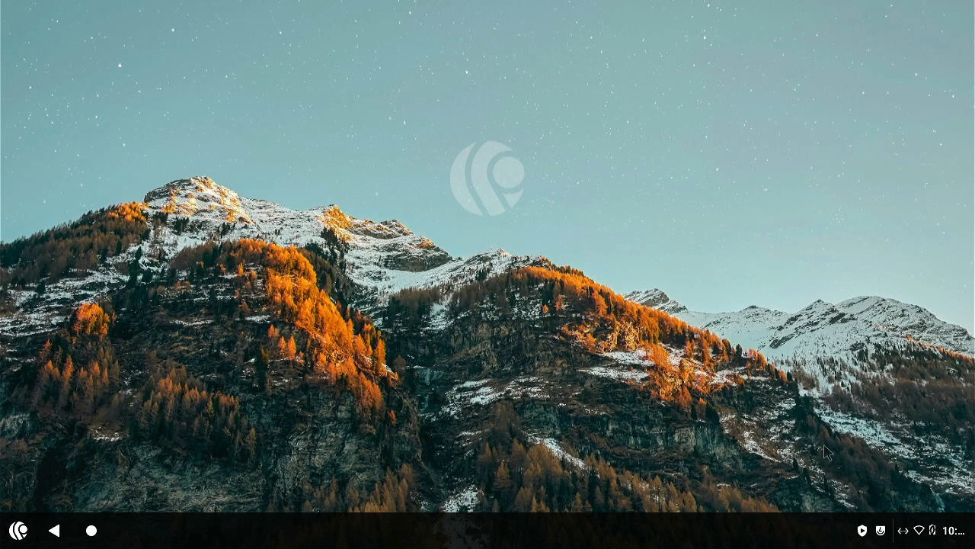
Step: Launch the Play Store from the app list and sign in to Google Play
left_click(20, 532)
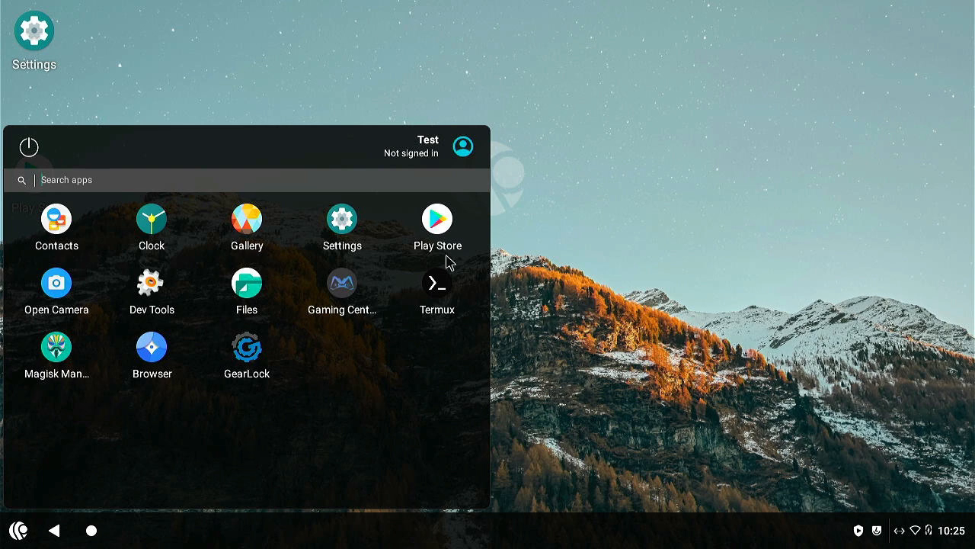
left_click(436, 220)
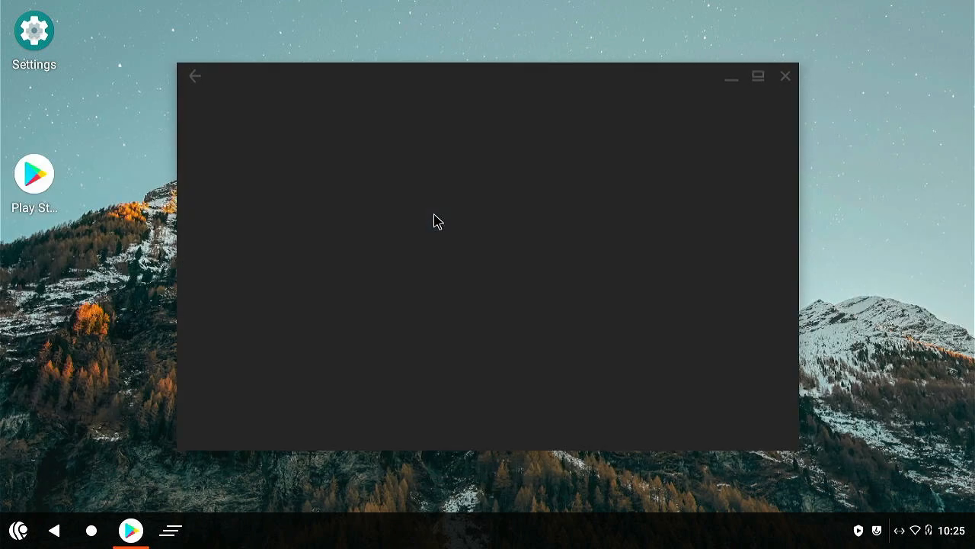
left_click(476, 357)
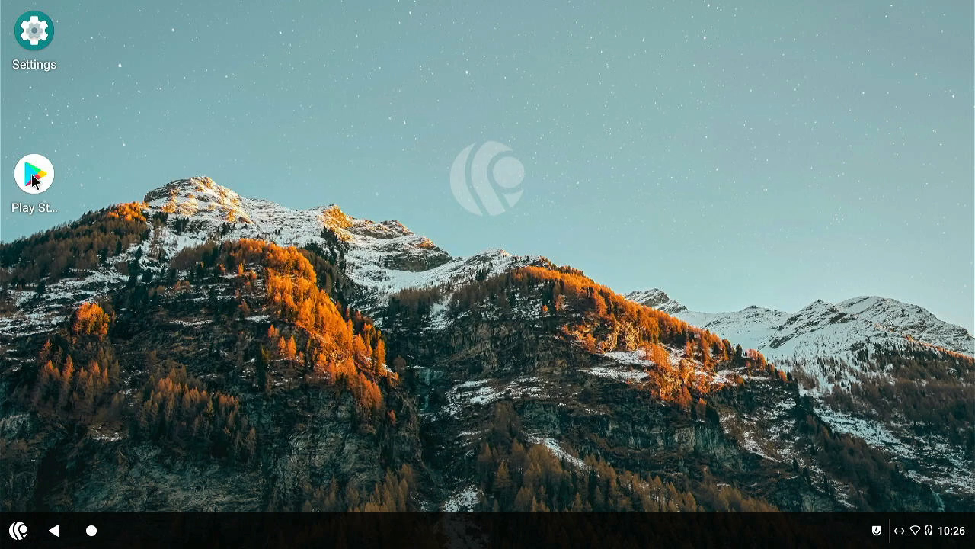
Step: Reopen the Play Store, scroll through its Games feed, and close it
left_click(34, 180)
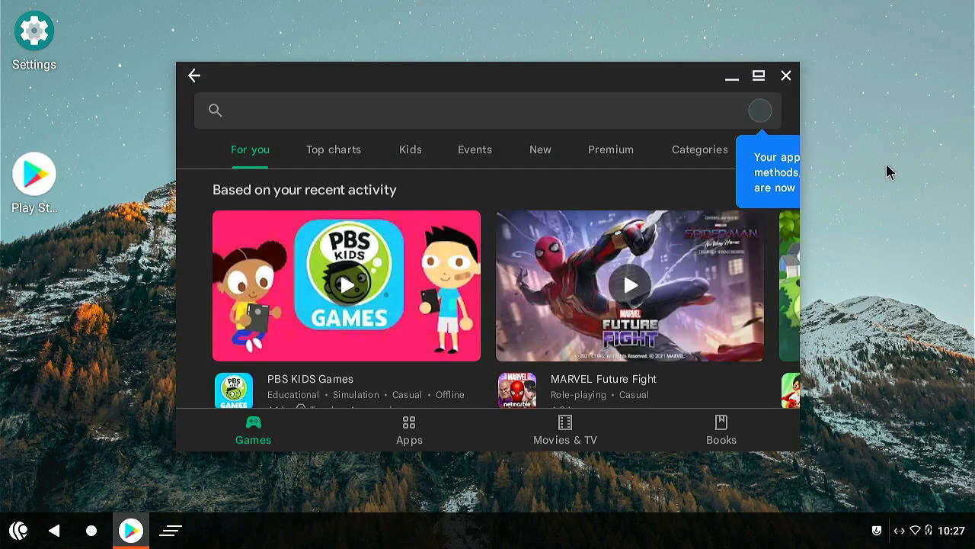
scroll(660, 286, "down", 5)
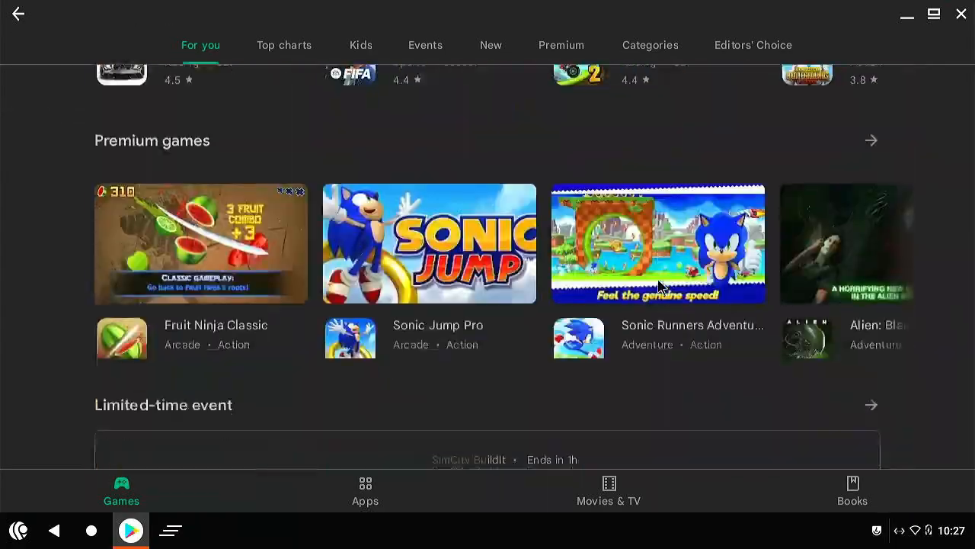
scroll(660, 286, "down", 10)
scroll(660, 286, "up", 6)
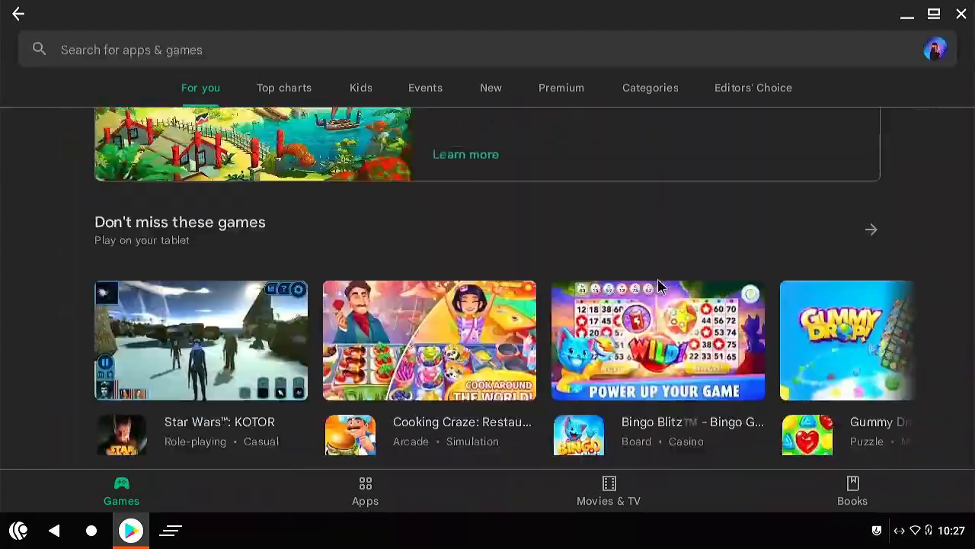
scroll(660, 285, "up", 10)
left_click(965, 11)
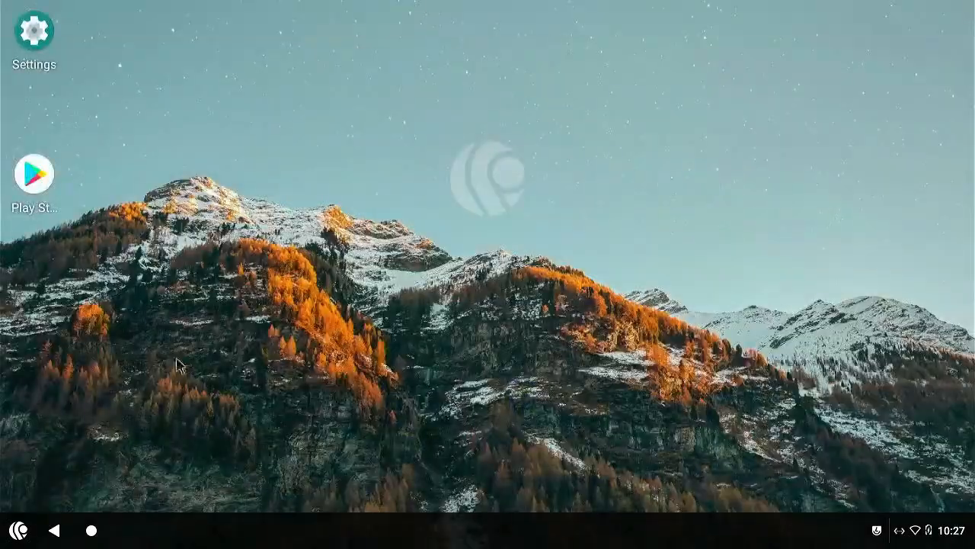
Step: Clear all notifications and close the app list
left_click(9, 533)
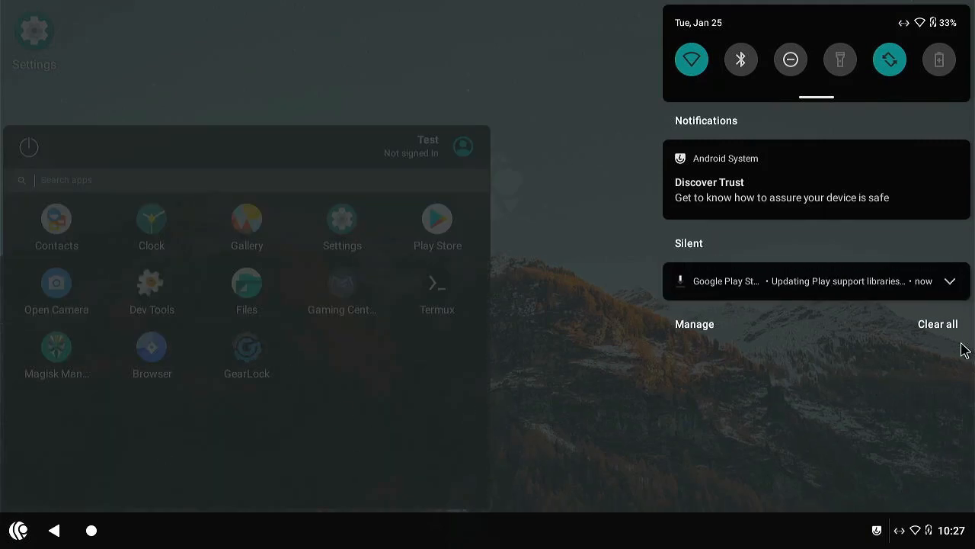
left_click(943, 333)
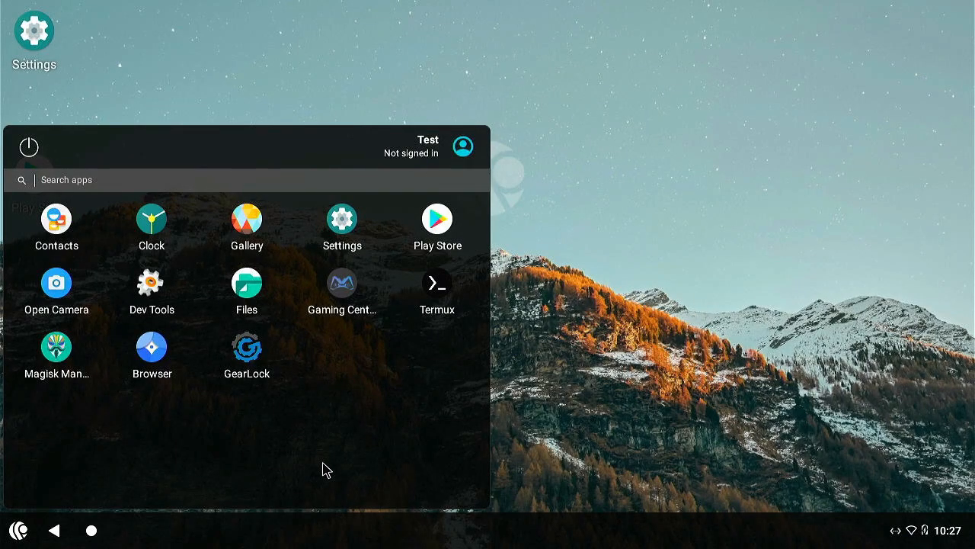
left_click(766, 288)
Step: Power off PrimeOS from the app list's power options
left_click(19, 530)
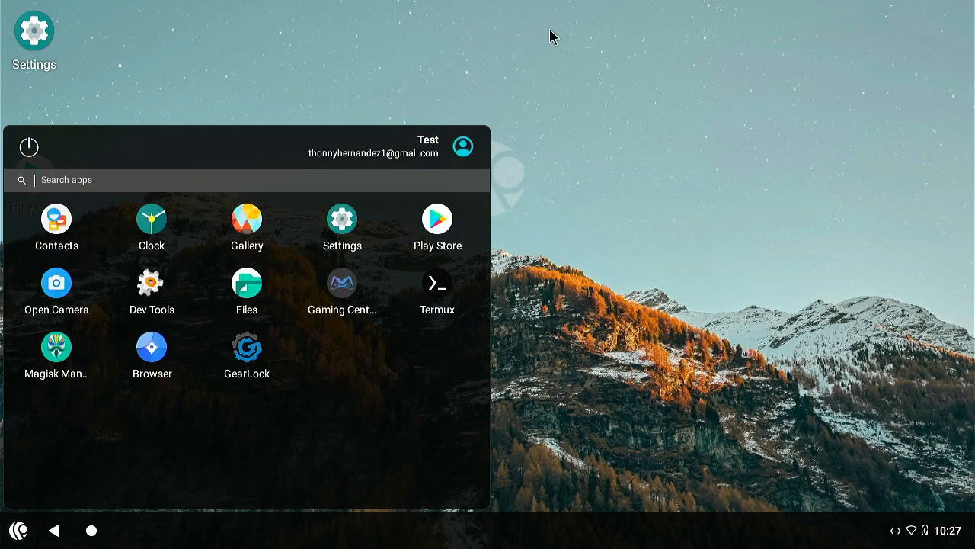
left_click(23, 150)
left_click(347, 256)
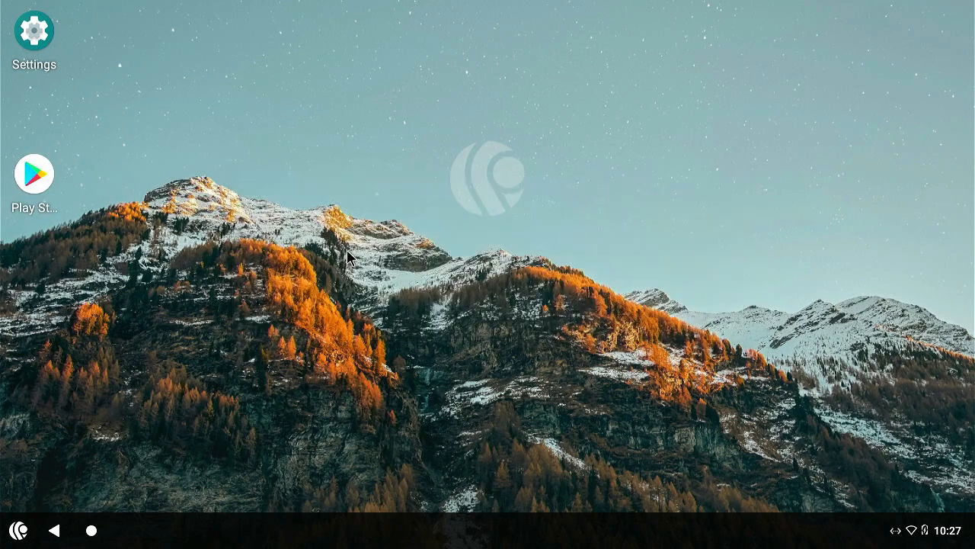